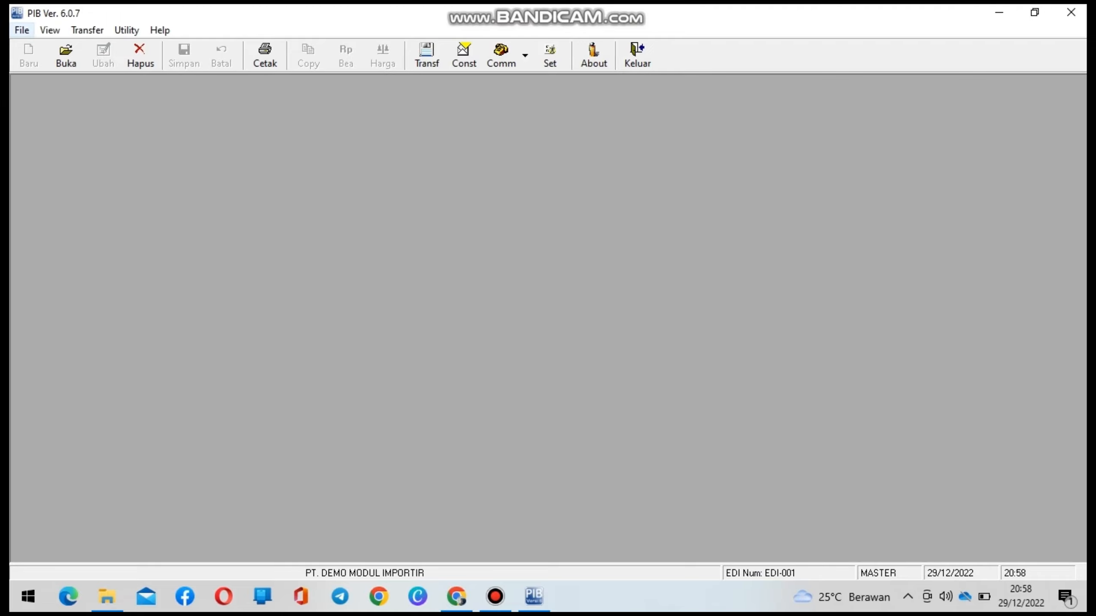
Step: Open the PIB form and start a new import declaration record
click(21, 30)
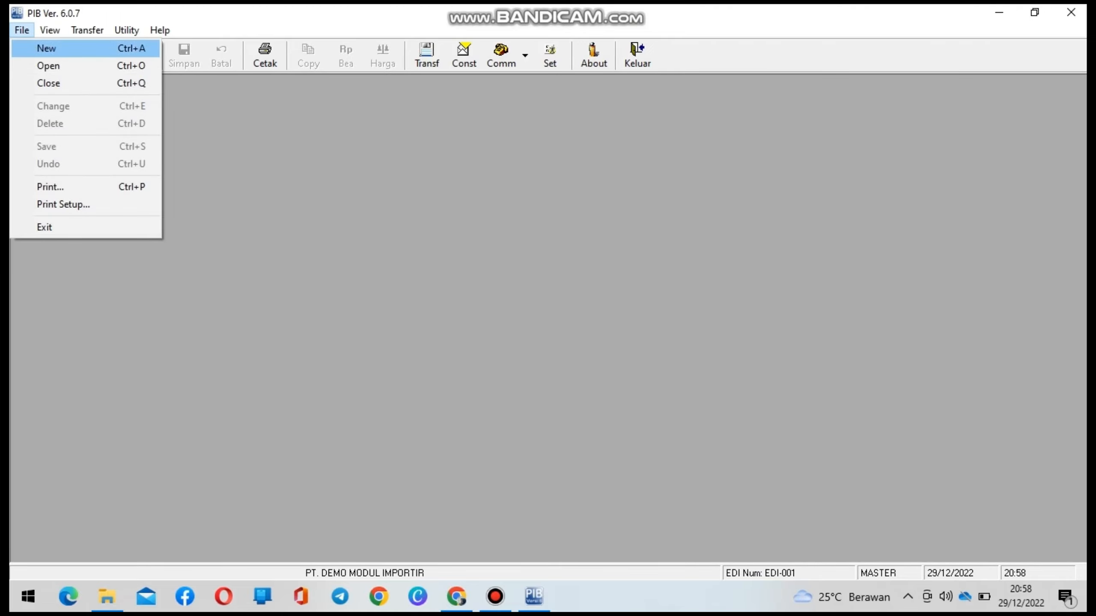
click(47, 48)
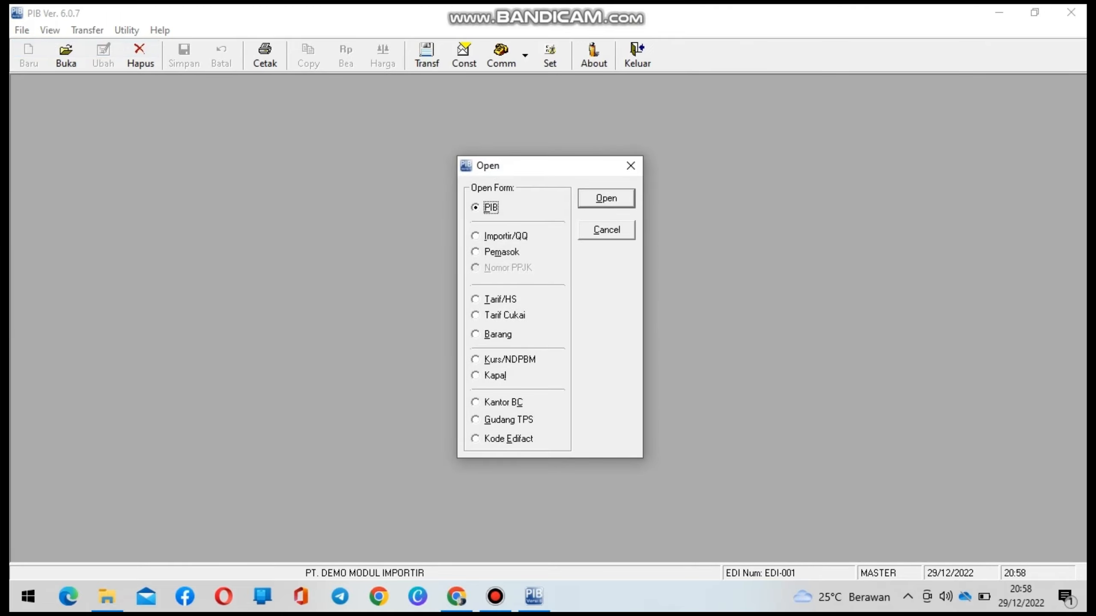
key(Return)
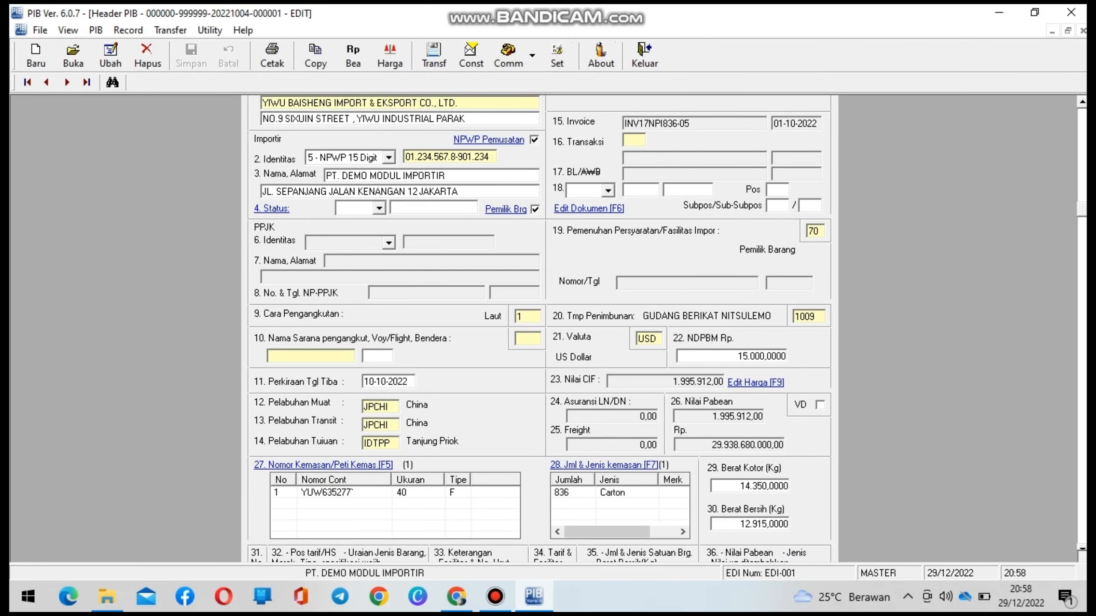
scroll(539, 328, up, 4)
scroll(540, 328, down, 6)
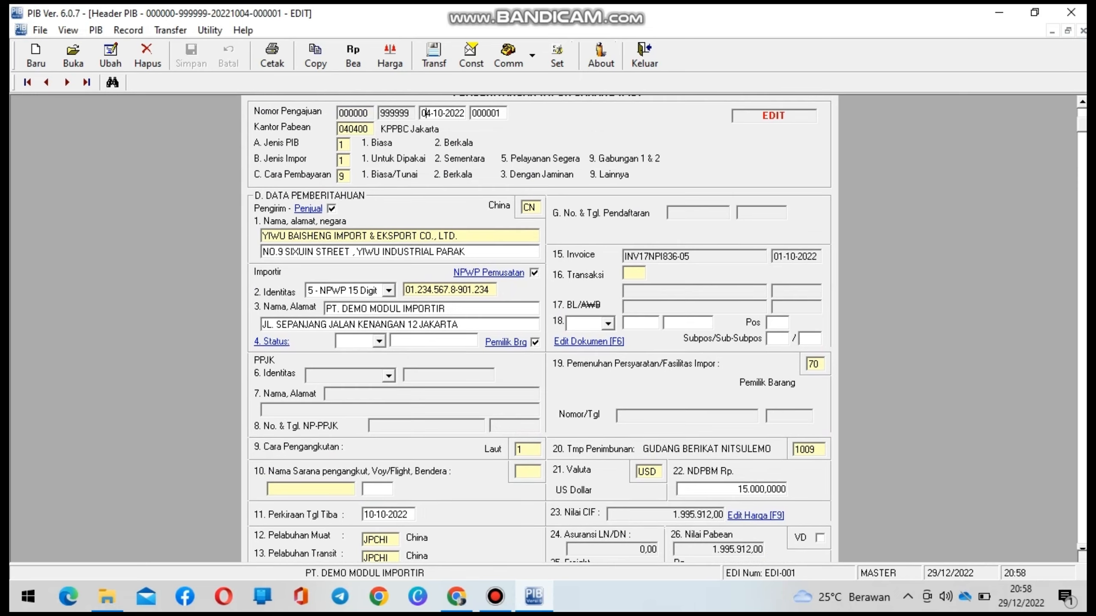
scroll(540, 328, down, 2)
click(36, 55)
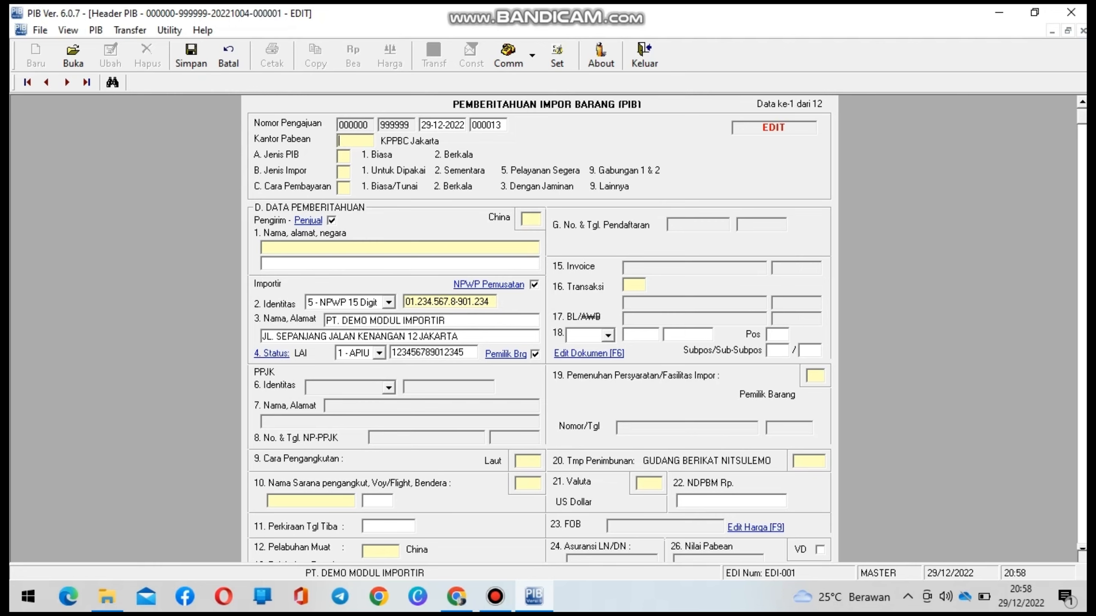
Step: Set the customs office to 060100, Jenis PIB to 1, Jenis Impor to 1 and Cara Pembayaran to 9
text(060100)
key(Return)
text(111)
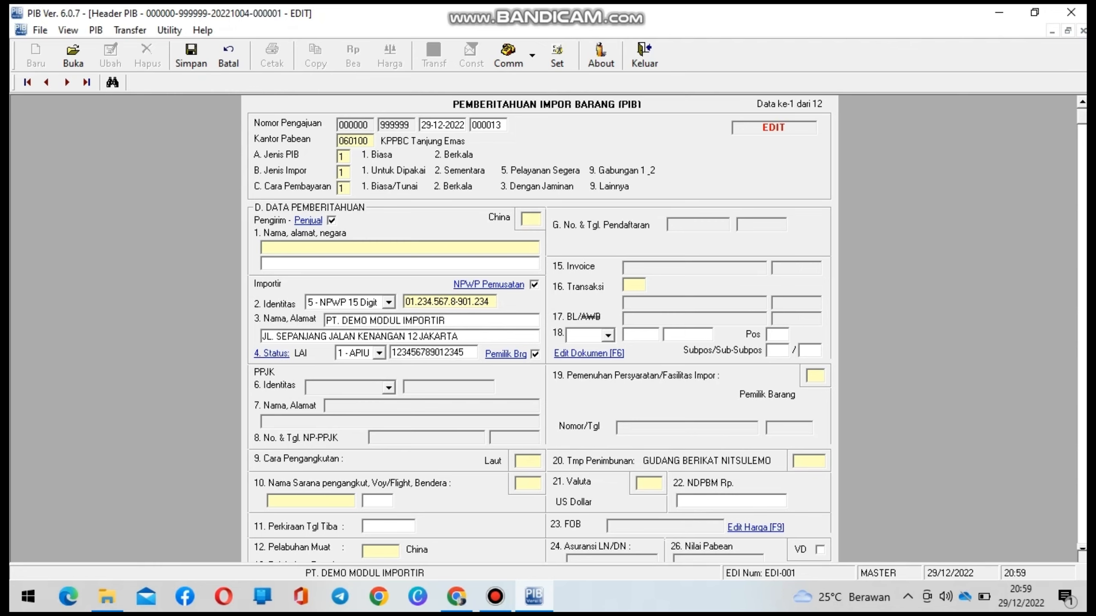
key(BackSpace)
text(9)
Step: Enter SAINT LOUBERT as the sender's name and fill in the sender's street address
text(SAIN)
text(T LO)
text(UBER)
text(T)
text(AVANEU)
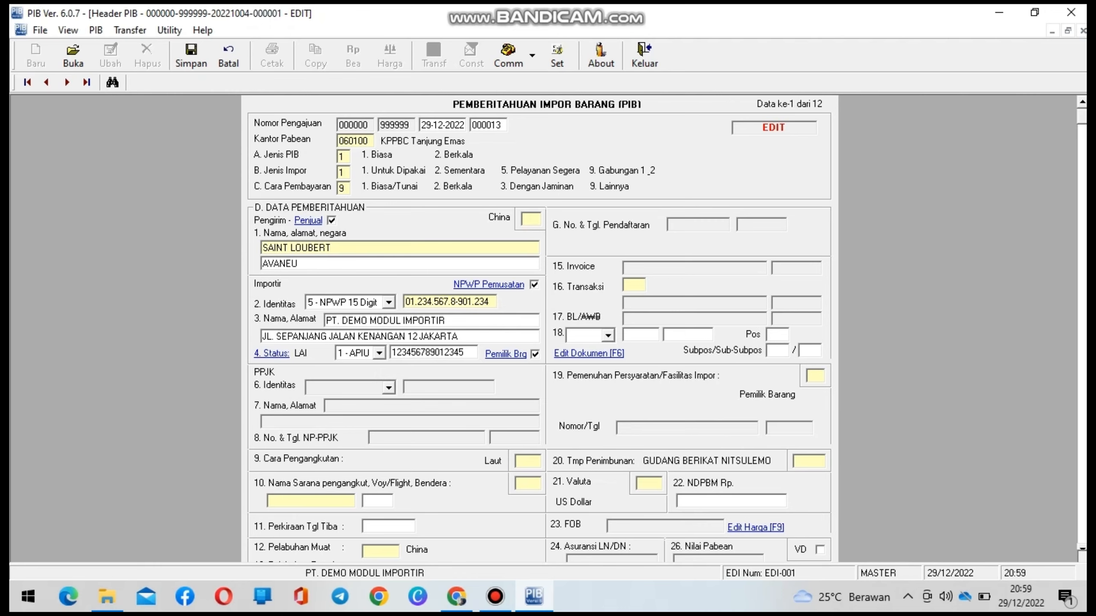
text( DE GSCIGNE)
key(Tab)
Step: Look up FRANCE by Uraian in the country list and assign code FR as the sender's country
key(F2)
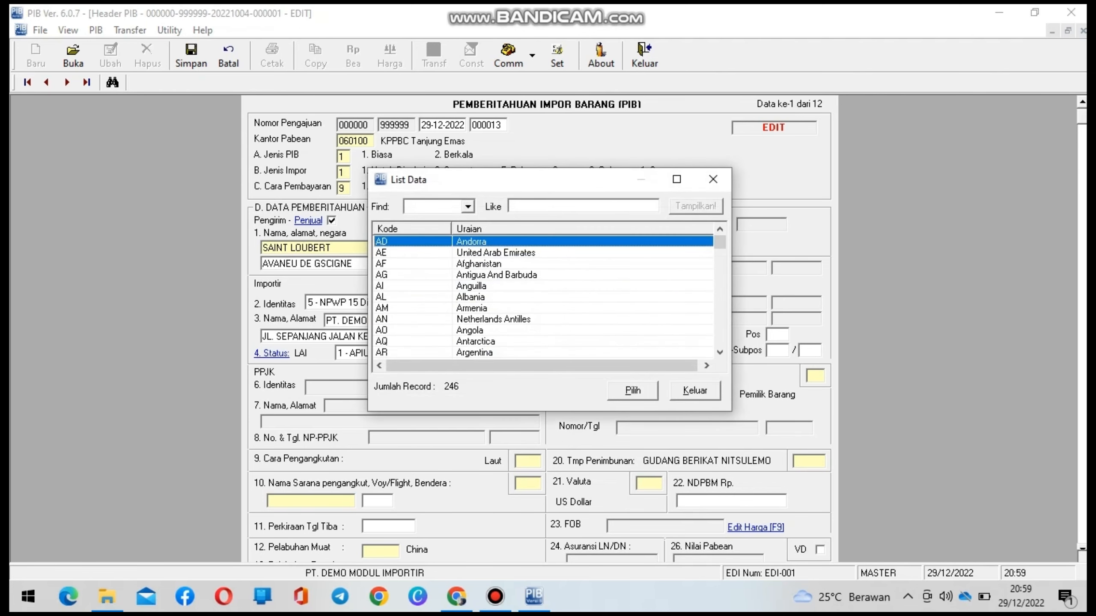
click(468, 206)
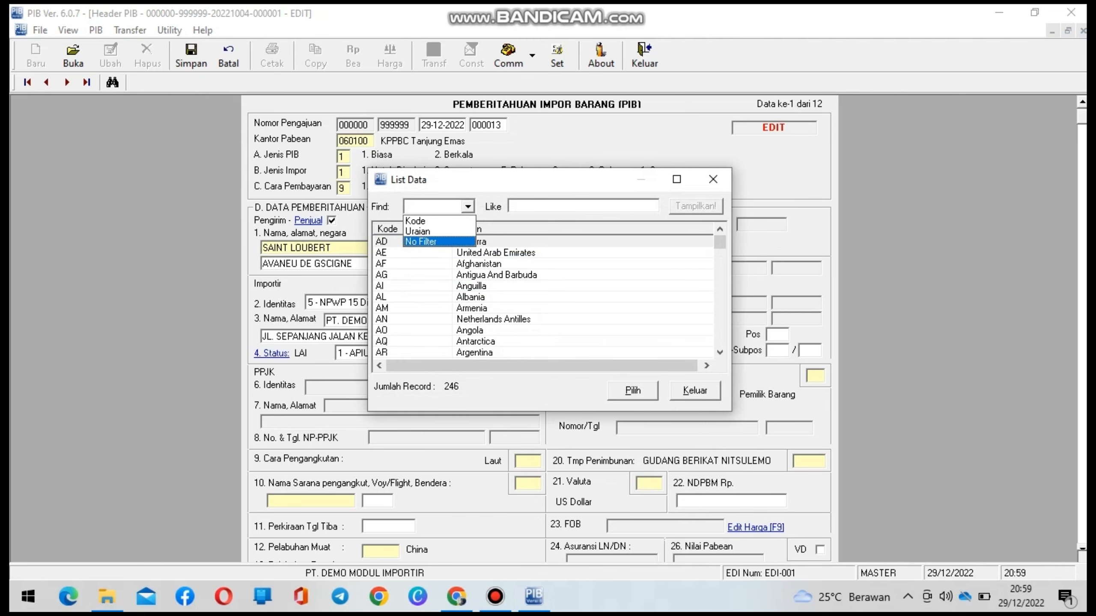
click(436, 241)
click(469, 207)
click(436, 230)
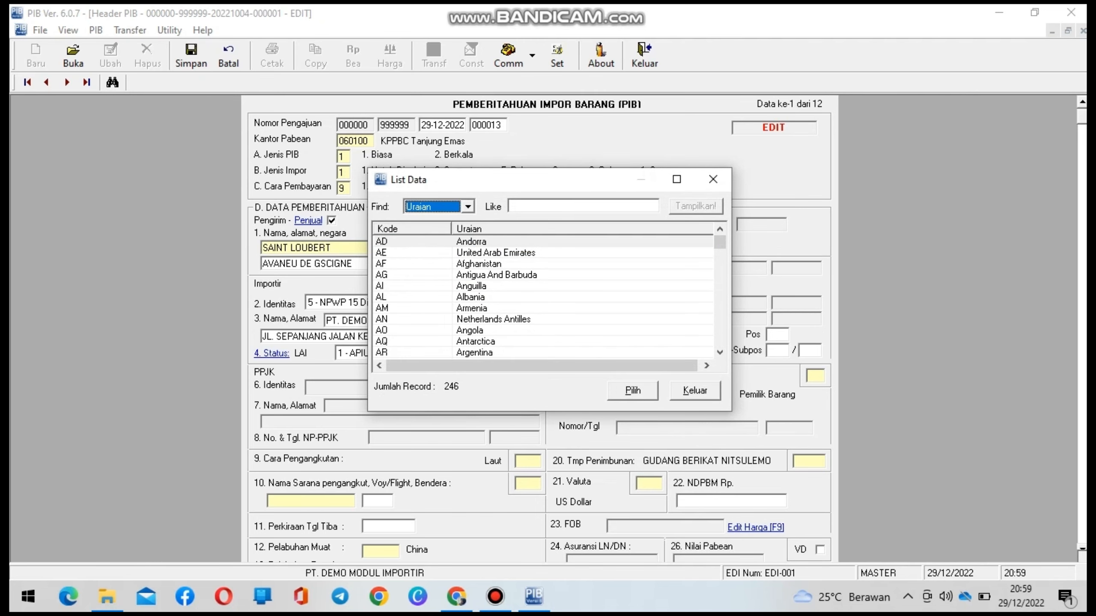
click(556, 206)
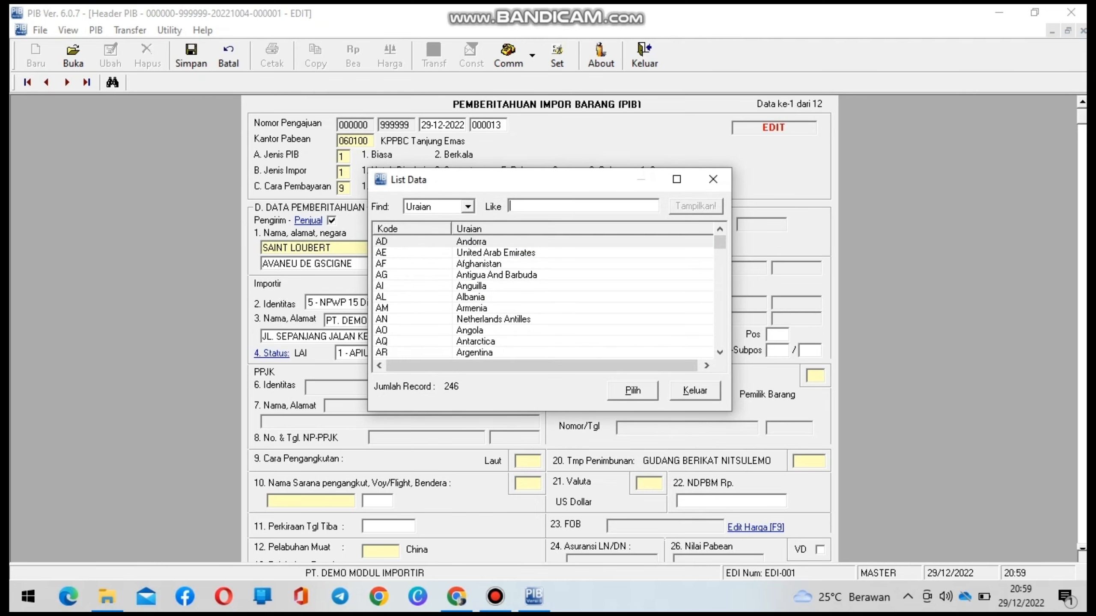
text(FRANCE)
key(Return)
click(470, 242)
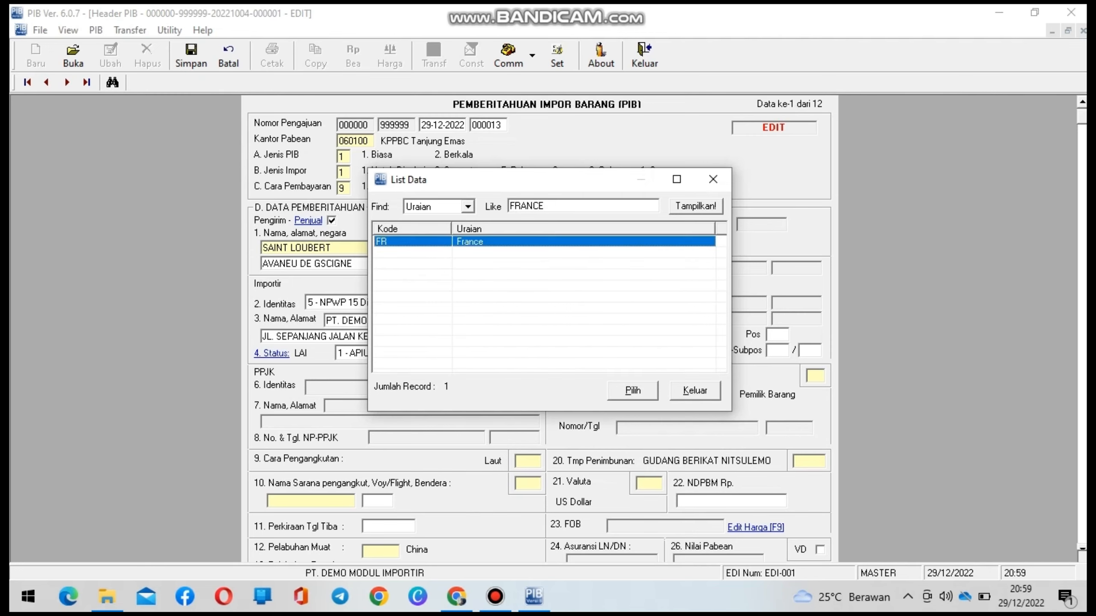
key(Return)
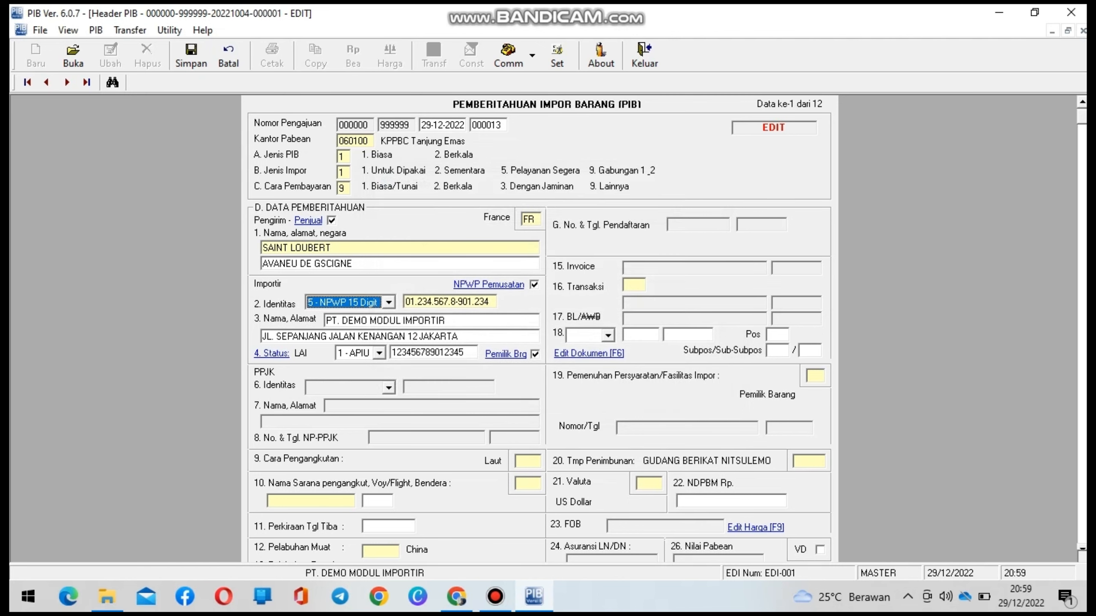
Step: Keep the importer's identity type as 5 - NPWP 15 Digit and leave the PPJK identity blank
key(alt+Down)
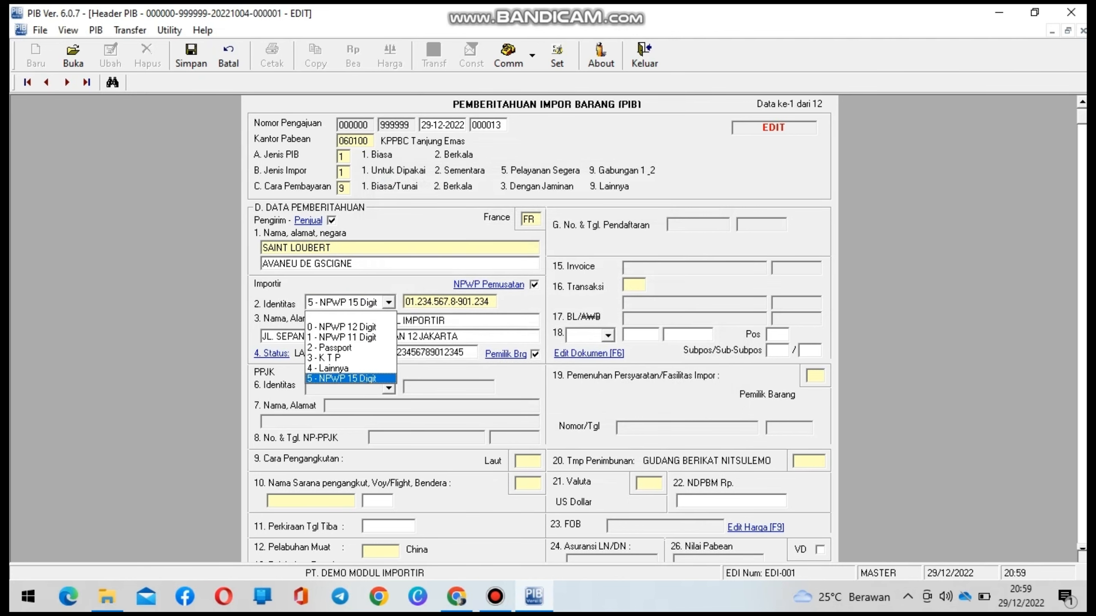
key(Return)
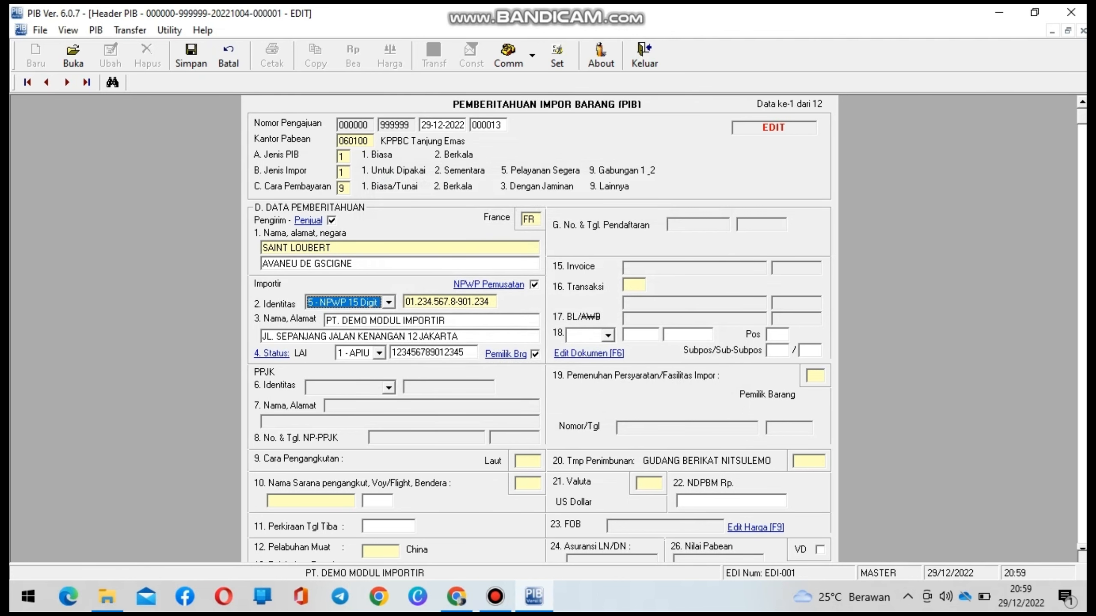
click(388, 388)
key(Return)
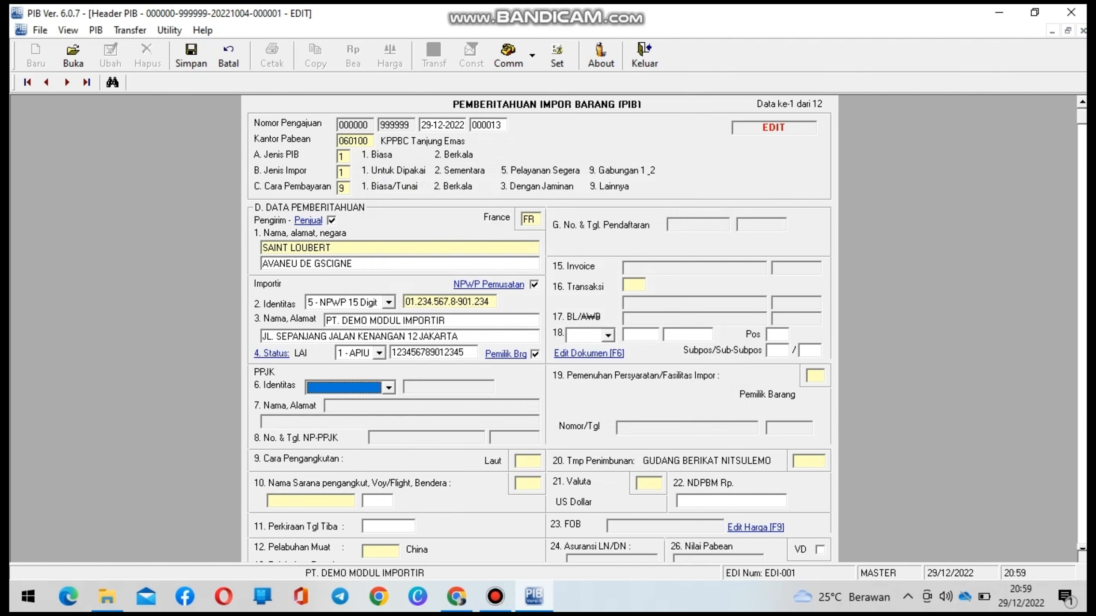
key(Tab)
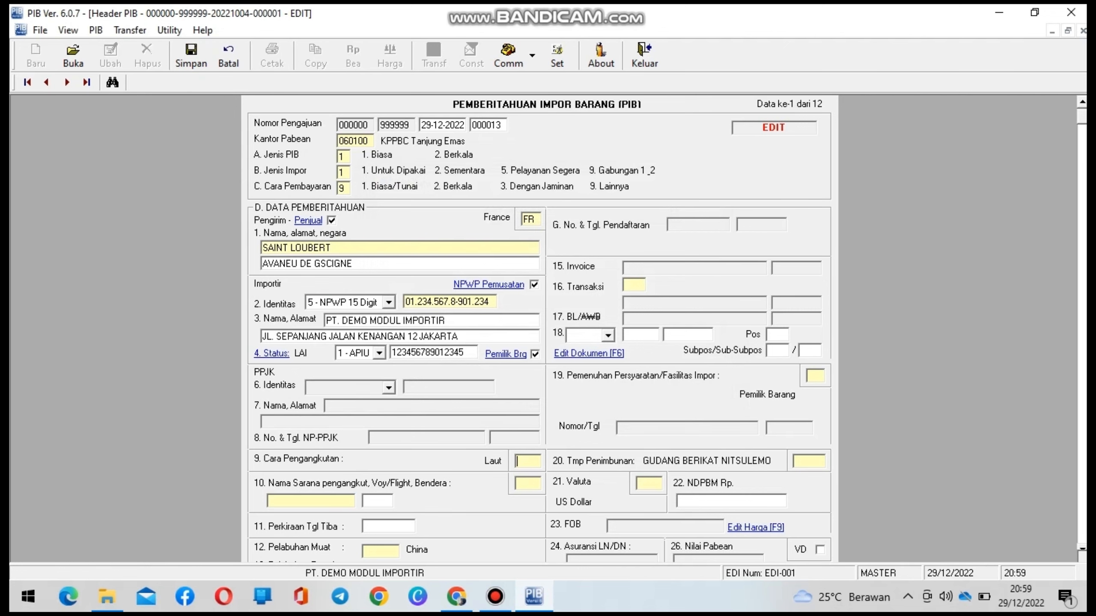
Step: Set the transport mode to 1 (Laut) and enter vessel COUGAR with voyage number 275E
text(1)
text(COUG)
text(AR)
key(Tab)
text(273)
key(BackSpace)
text(5E)
Step: Set the vessel's flag to FR and the estimated arrival date to 08-01-2023
key(Tab)
key(F2)
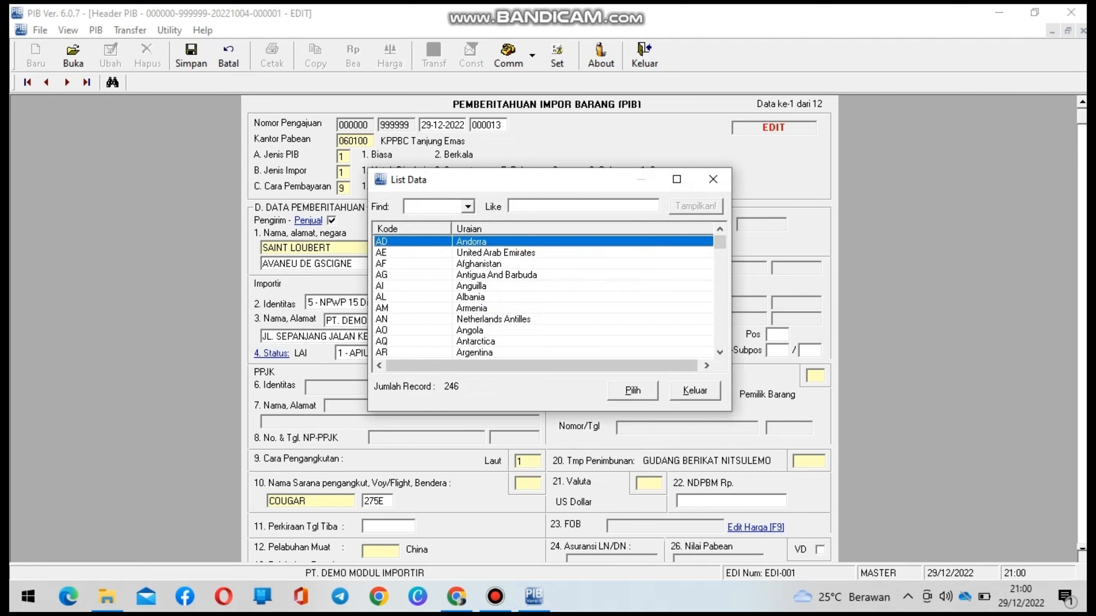
key(Escape)
text(FR)
key(Tab)
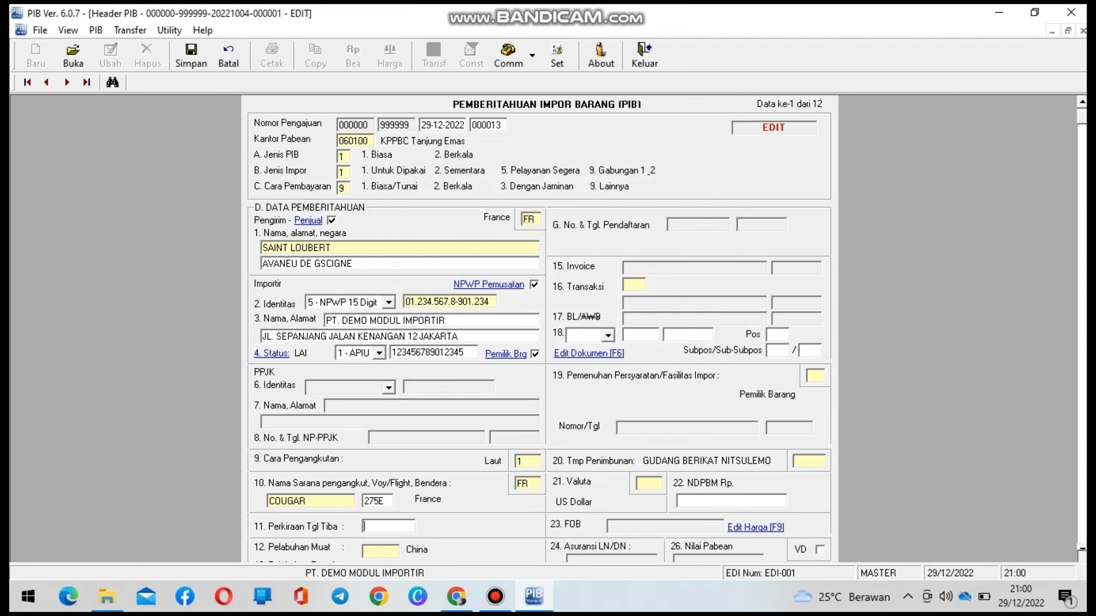
text(0)
text(8-)
text(01-2)
text(023)
key(Tab)
Step: Look up FOS by Uraian in the port list and assign FRFOS (Fos sur Mer) as the loading port
key(F1)
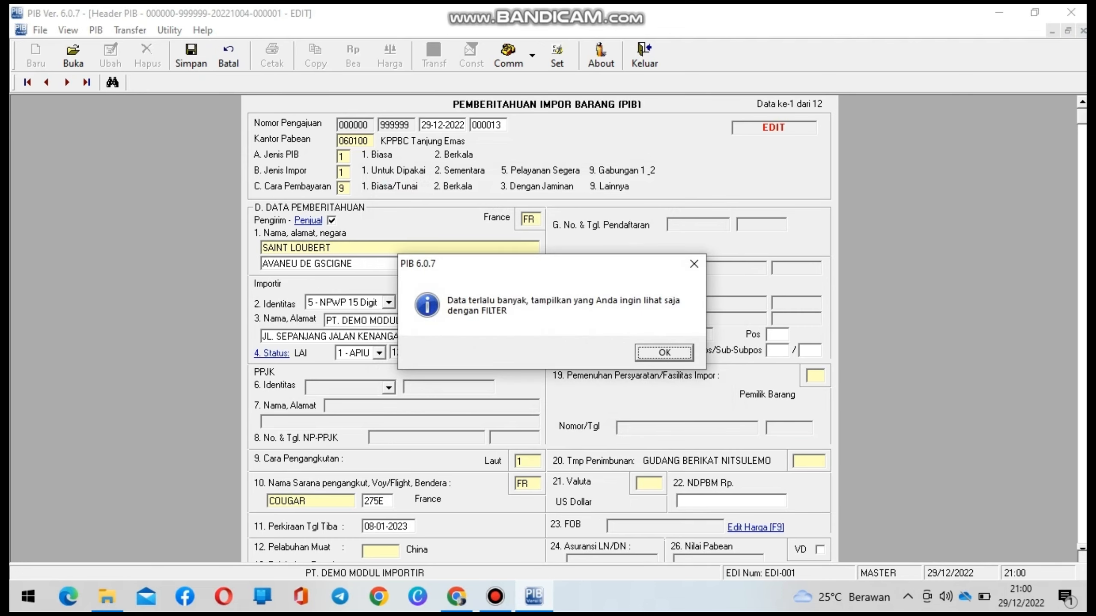
key(Return)
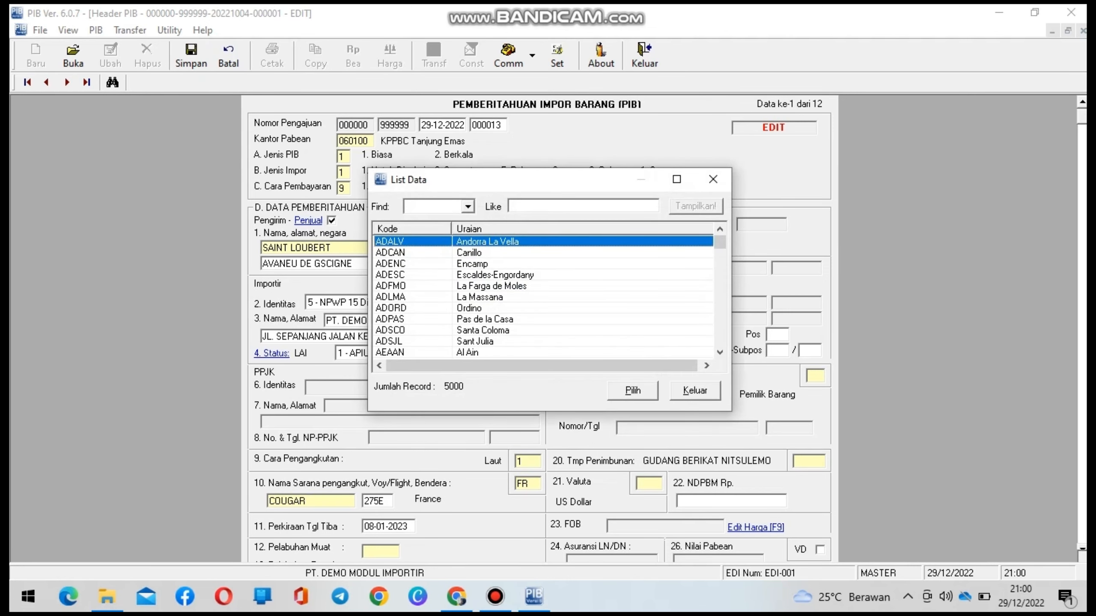
click(468, 207)
click(431, 242)
click(468, 206)
click(431, 232)
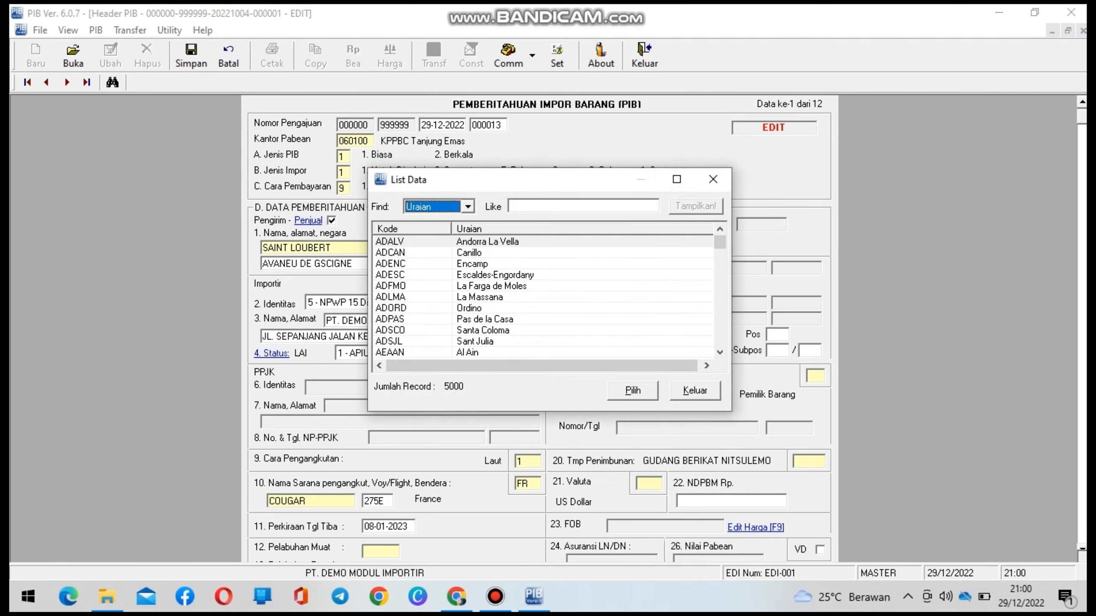
click(583, 206)
text(FOS)
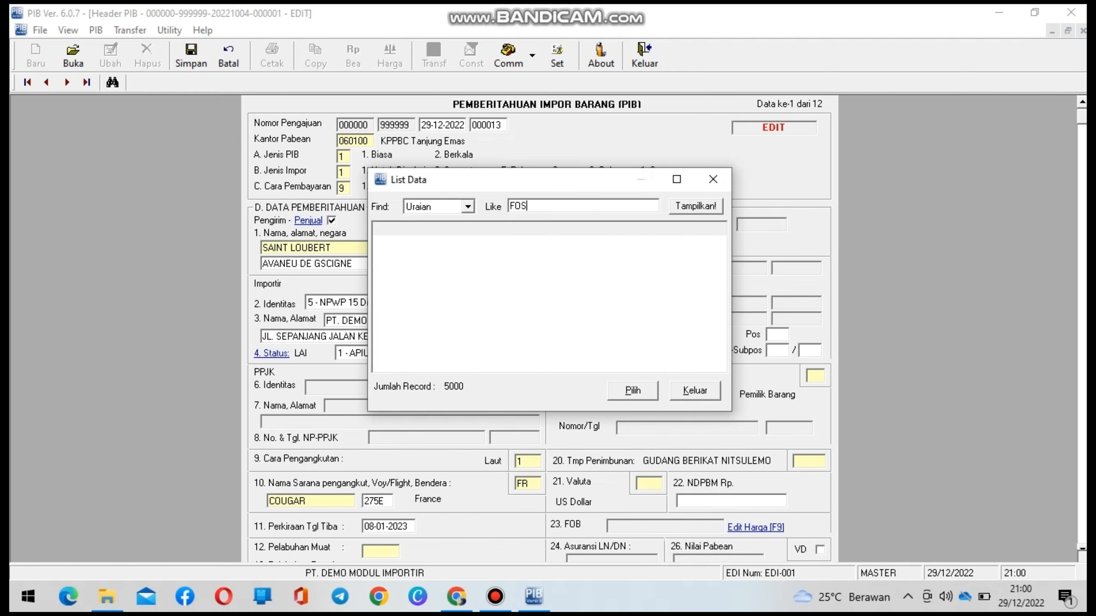
click(478, 297)
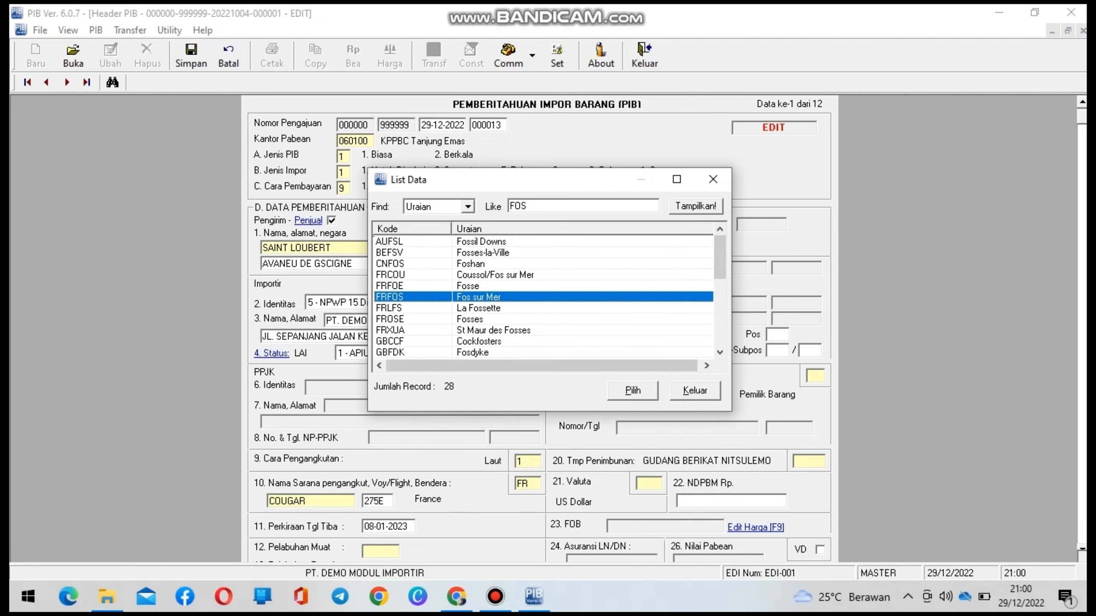
click(633, 391)
Step: Leave the transit port blank and set the destination port to IDTES
scroll(539, 329, down, 3)
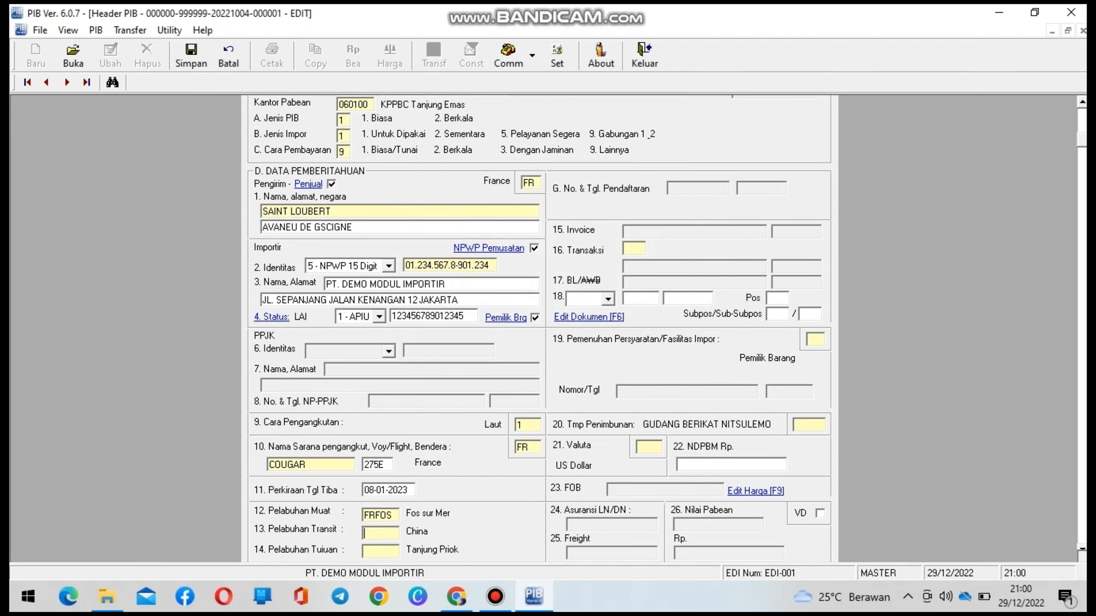
click(381, 521)
key(Tab)
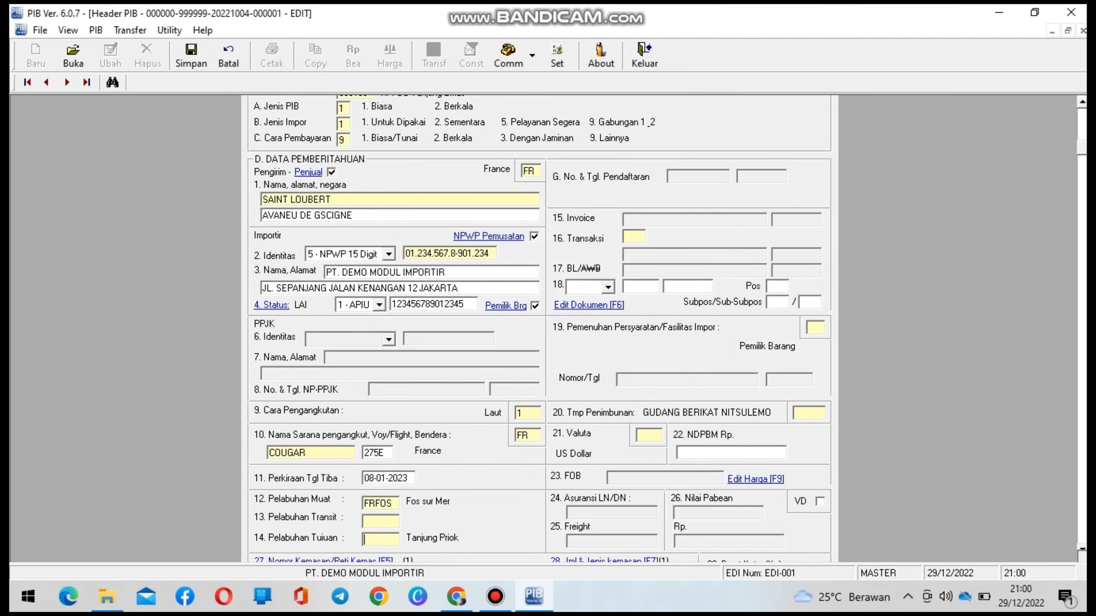
text(IDTES)
key(Tab)
Step: Set the transaction type in field 16 to LAI (Pembayaran lainnya)
scroll(539, 328, down, 4)
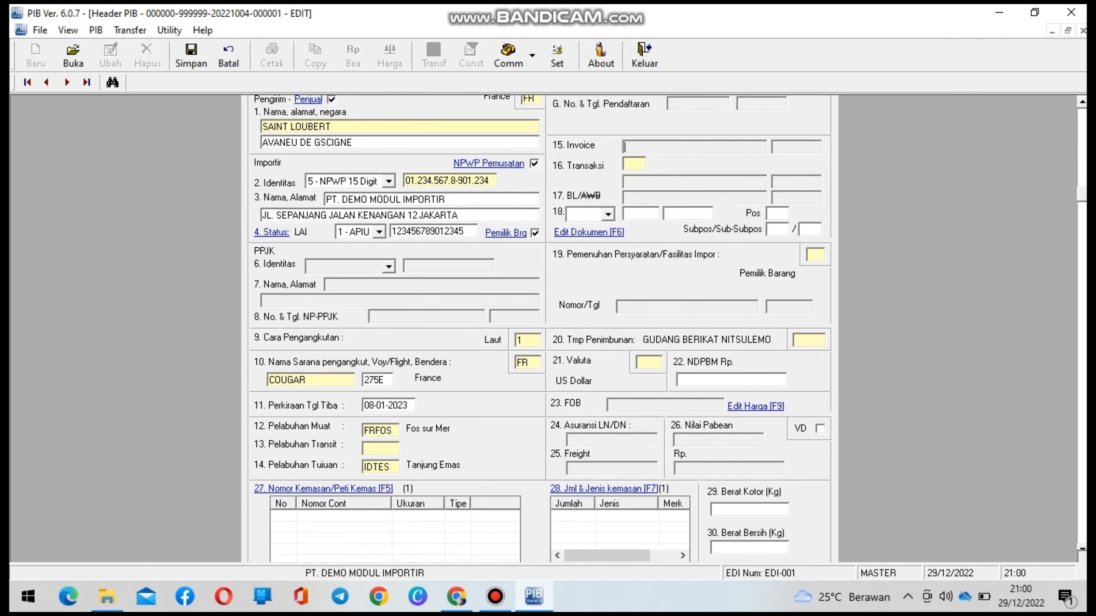
double_click(634, 164)
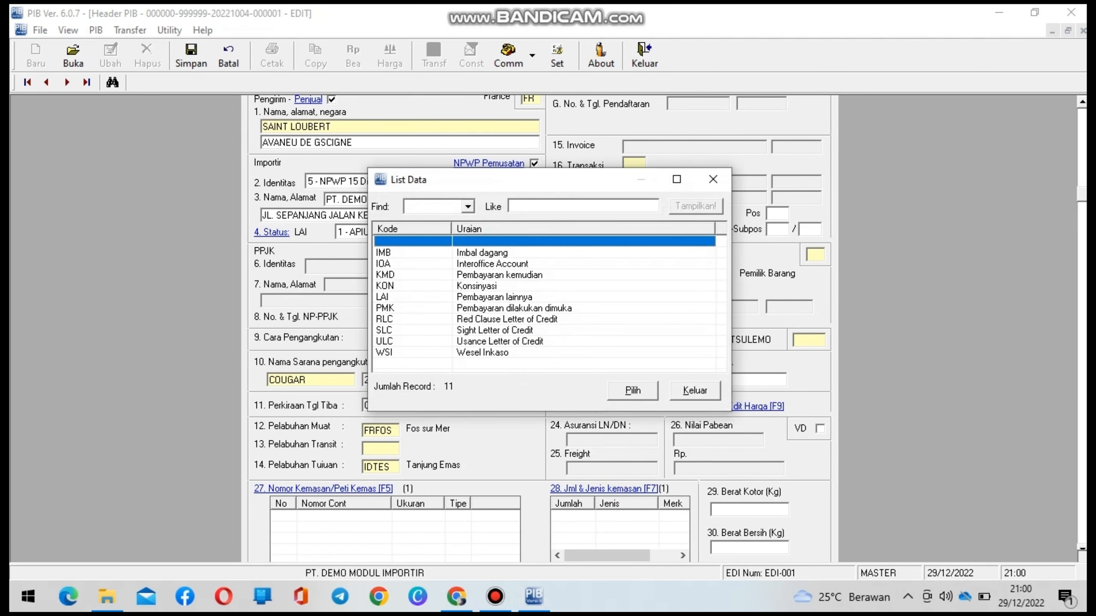
click(495, 298)
click(633, 391)
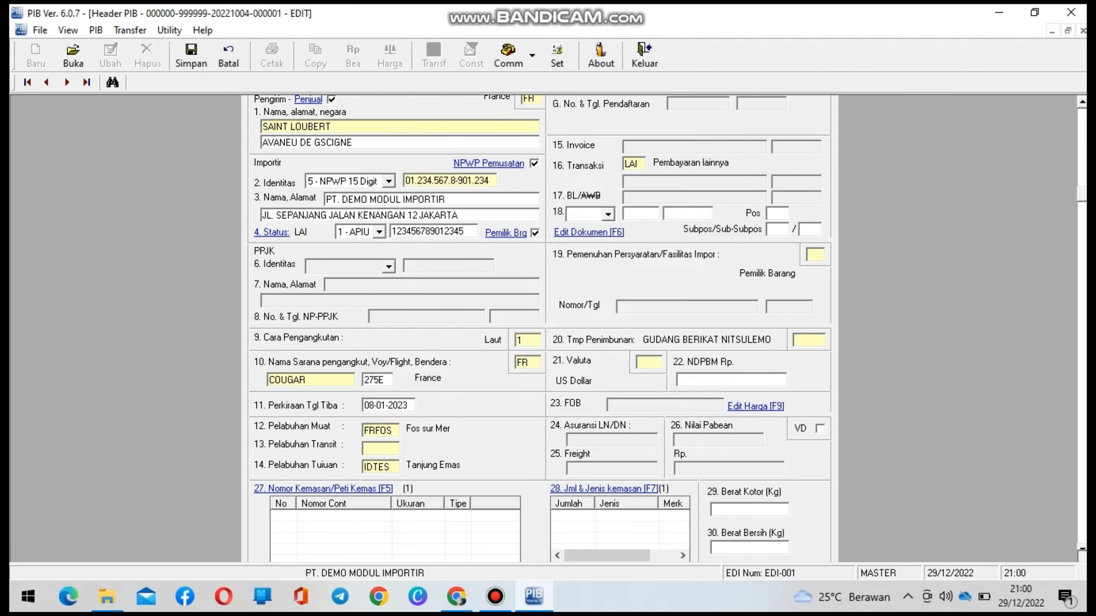
Step: Add a 217 - Packing List document numbered INV/201013 and dated 26-12-2022, and save the entry
key(F6)
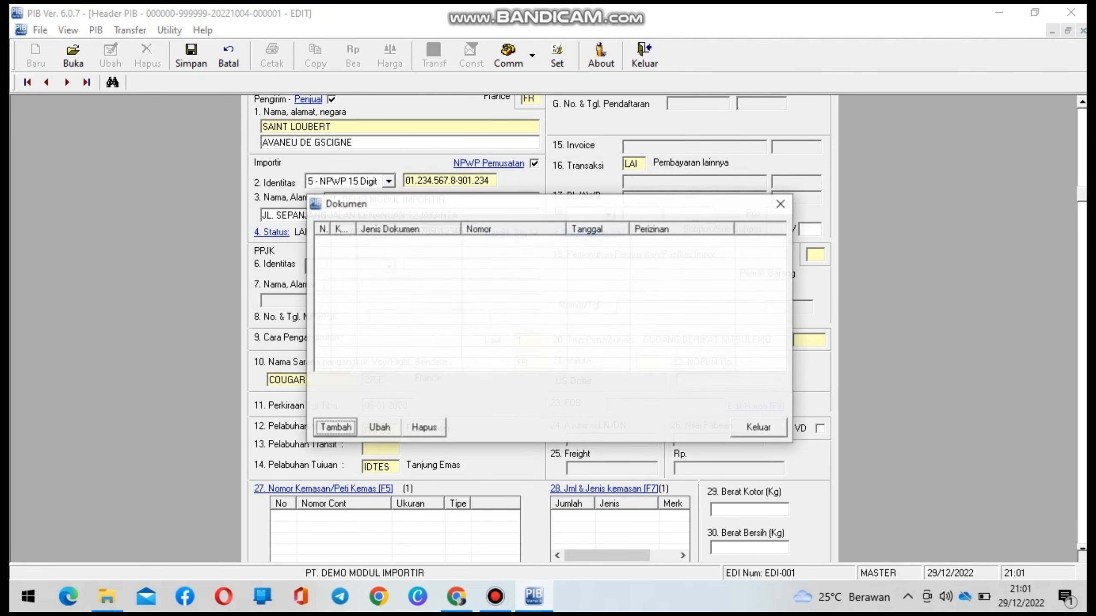
key(Return)
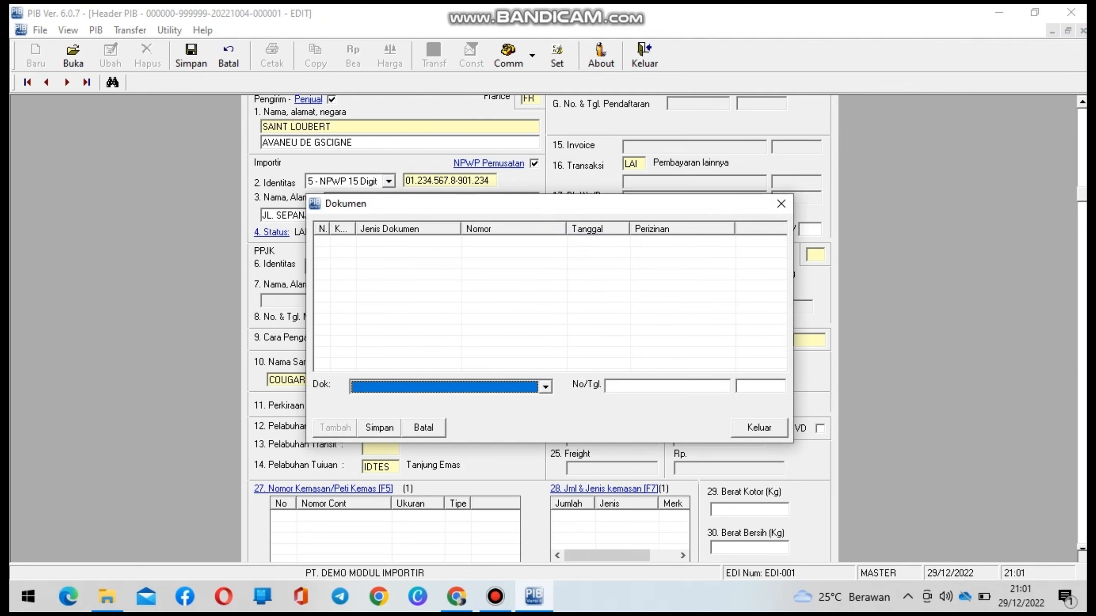
click(546, 387)
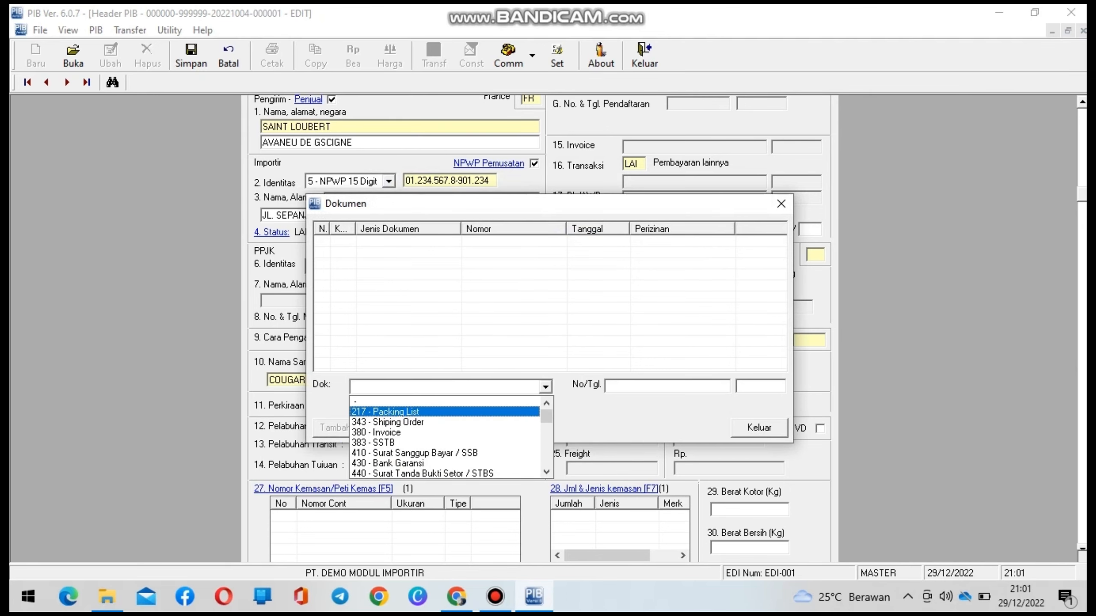
key(Return)
key(Tab)
text(INV/201013)
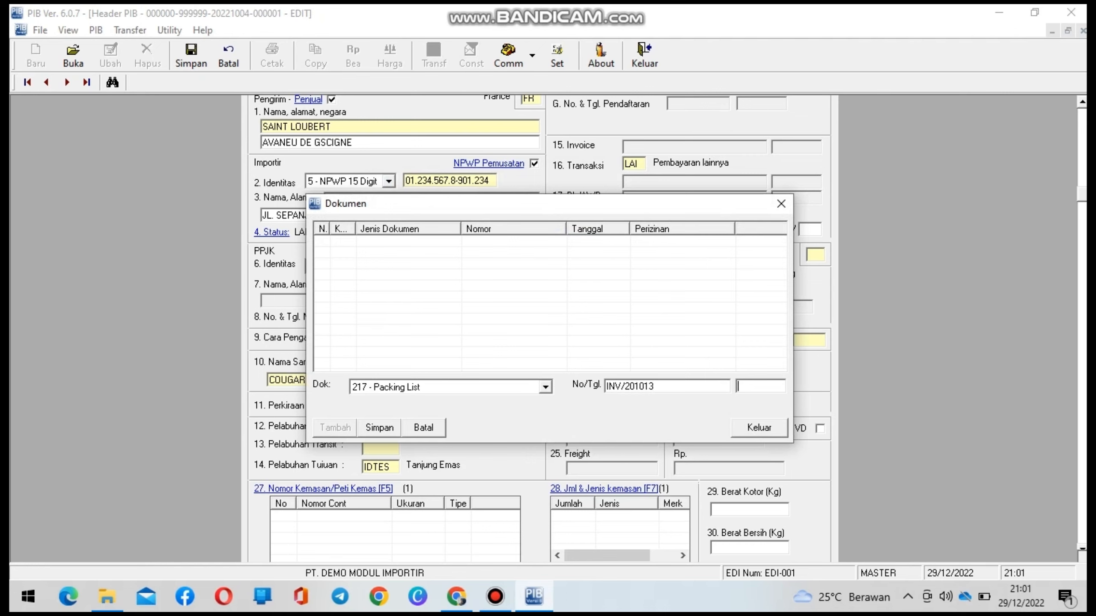
key(Tab)
text(26-12-002)
key(Tab)
key(Return)
key(Left)
text(2)
key(Return)
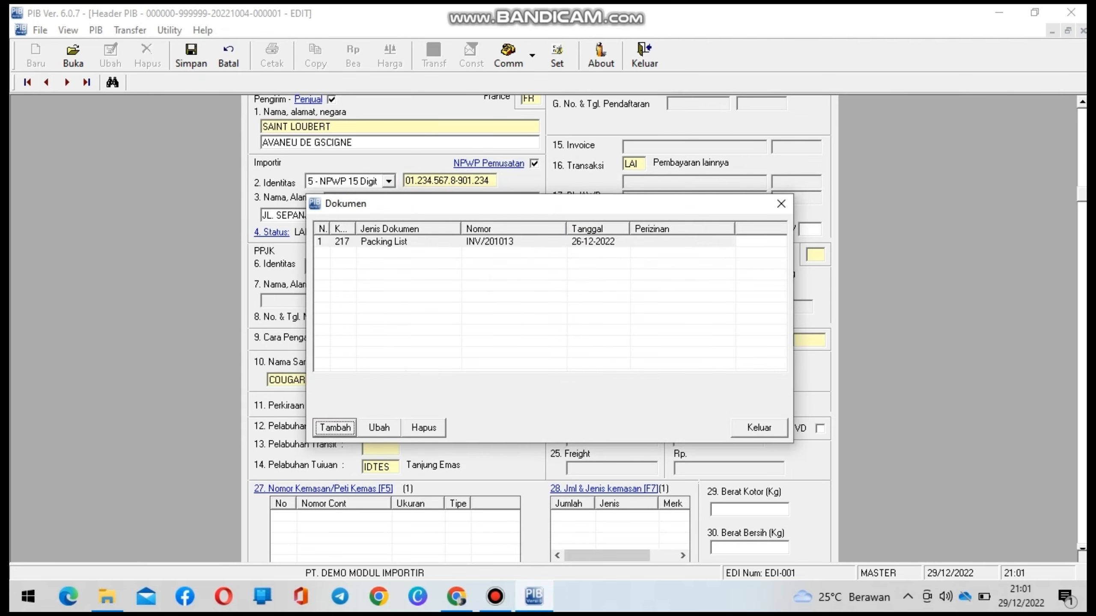
Step: Add a 380 - Invoice document numbered INV/201013 and dated 26-12-2022, and save the entry
key(Return)
key(Tab)
text(INV/201013)
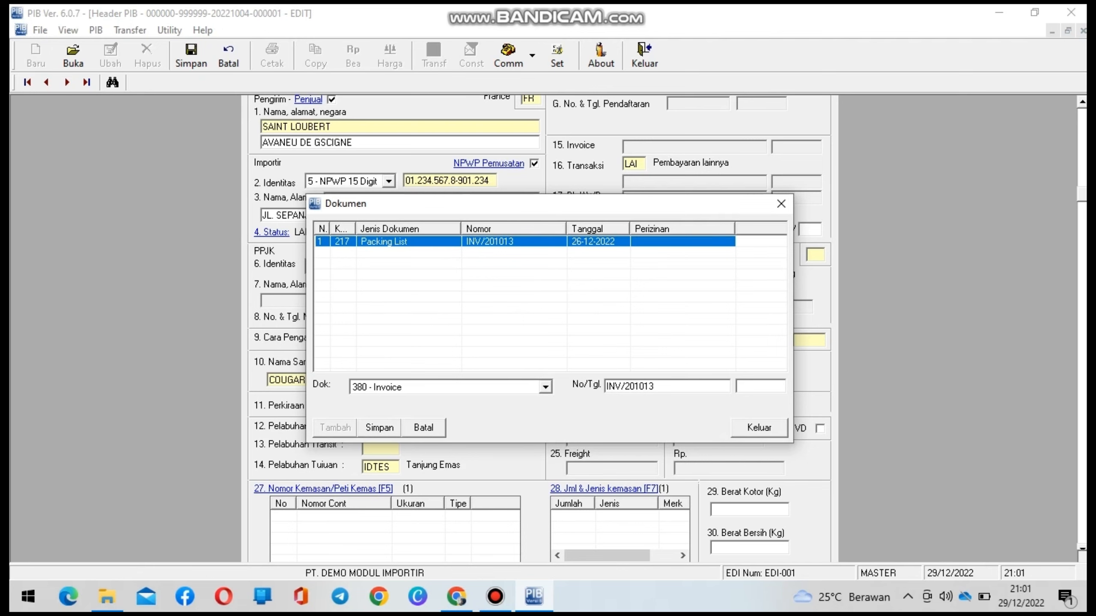
key(Tab)
text(26122022)
key(Tab)
key(Return)
Step: Begin a 705 - B/L document entry with the number INV/201013
key(Return)
click(545, 387)
mouse_move(545, 412)
mouse_down()
mouse_move(545, 435)
mouse_move(546, 421)
mouse_up()
click(388, 411)
key(Tab)
text(INV/201013)
Step: Date the B/L document 26-12-2022, save the entry, and close the document list
key(Tab)
text(26120022)
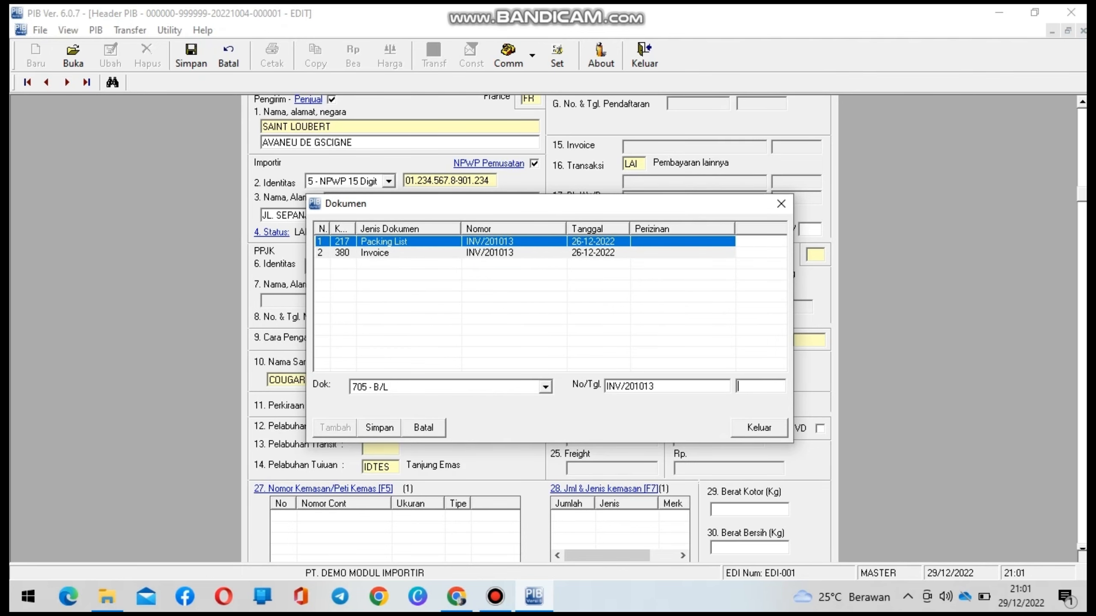
key(Tab)
key(Return)
key(BackSpace)
key(BackSpace)
key(BackSpace)
key(BackSpace)
text(2022)
key(Tab)
key(Return)
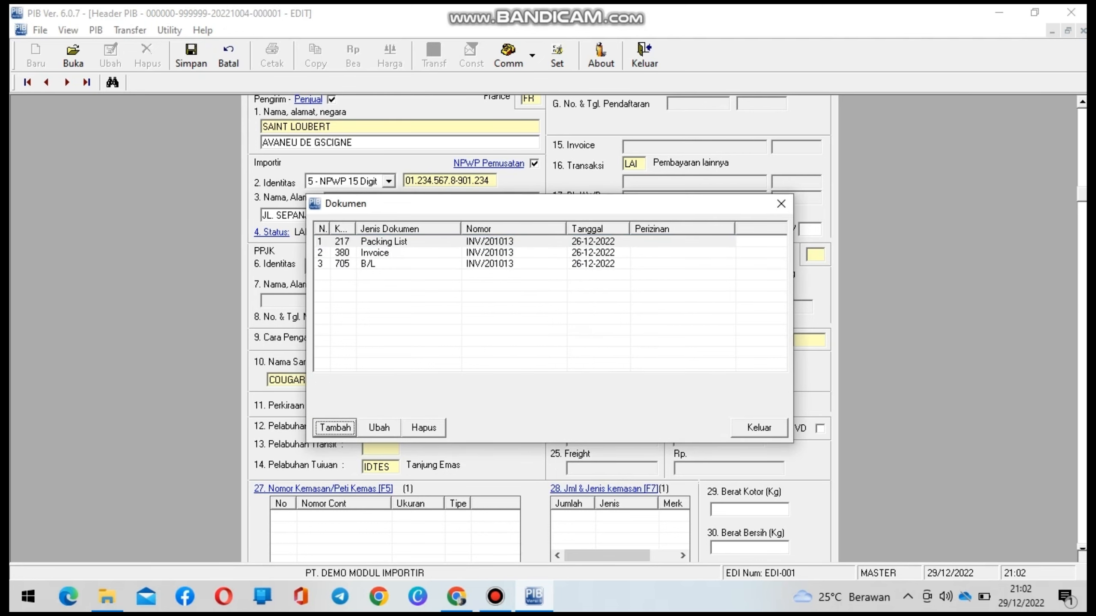
key(Tab)
key(Tab)
key(Tab)
key(Return)
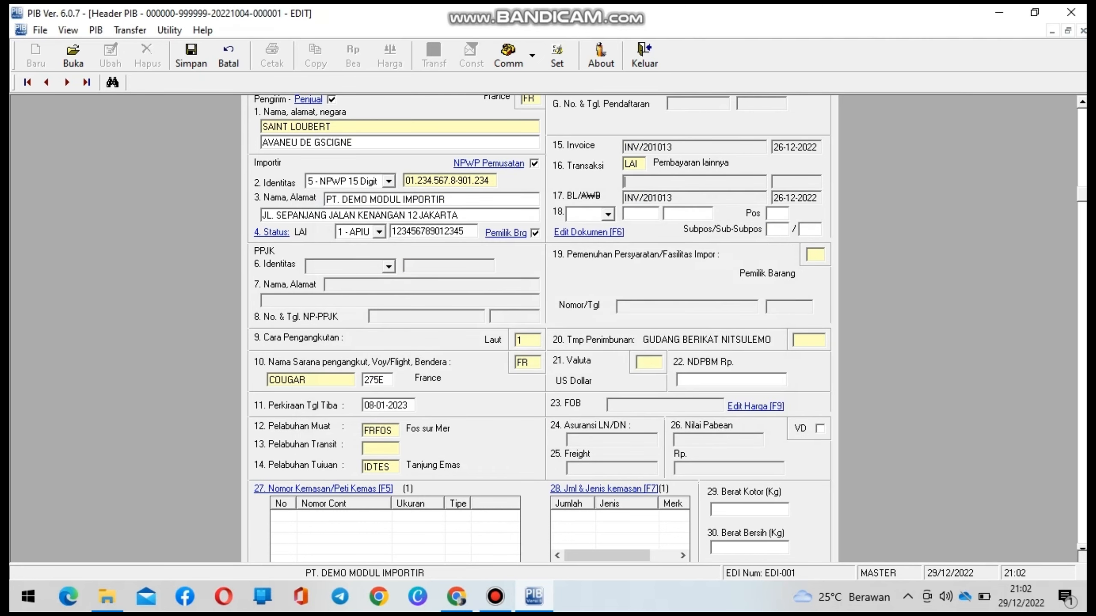
Step: Set the currency in field 21 to USD and the NDPBM exchange rate to 15.000
key(F6)
key(Escape)
text(USD)
text(15)
text(00)
text(0)
key(Tab)
Step: Set the price details to Kode Harga 1 (CIF) with insurance paid in 2 - Dalam Negeri
key(F9)
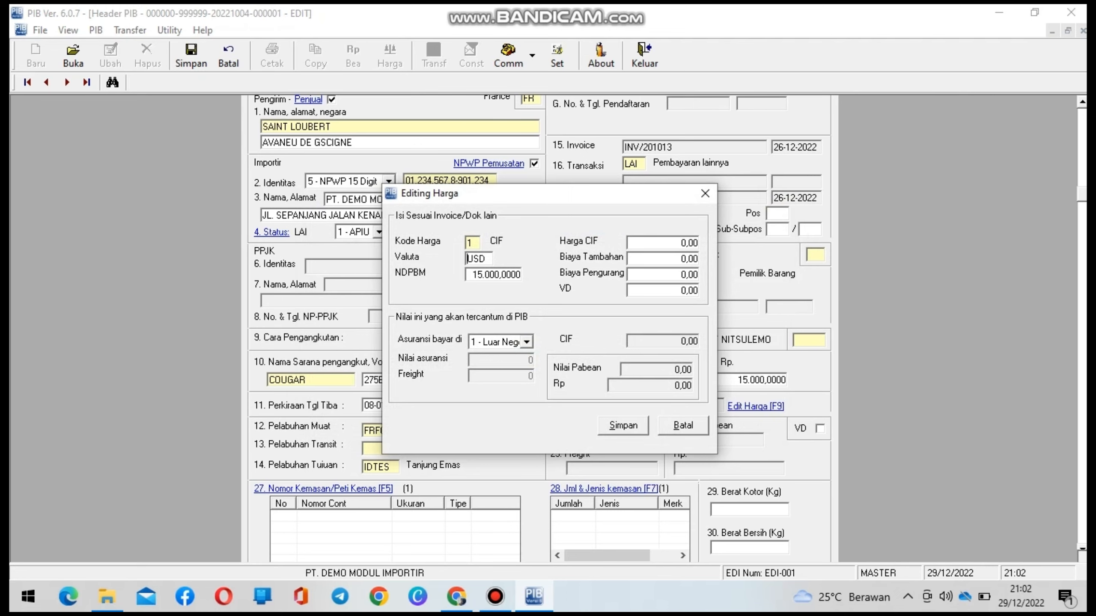
click(527, 342)
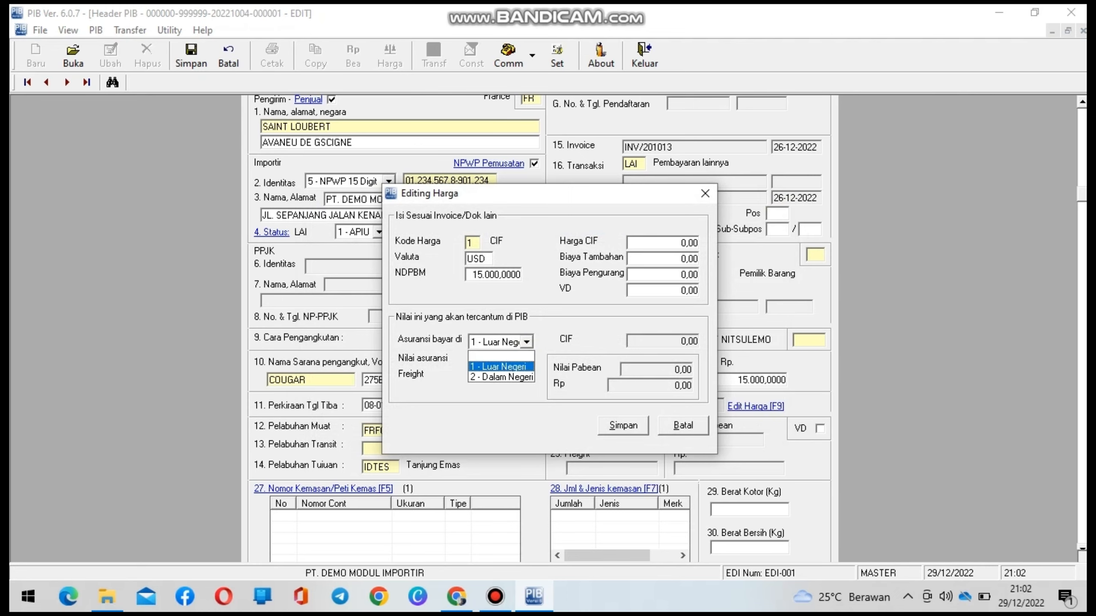
key(Down)
key(Return)
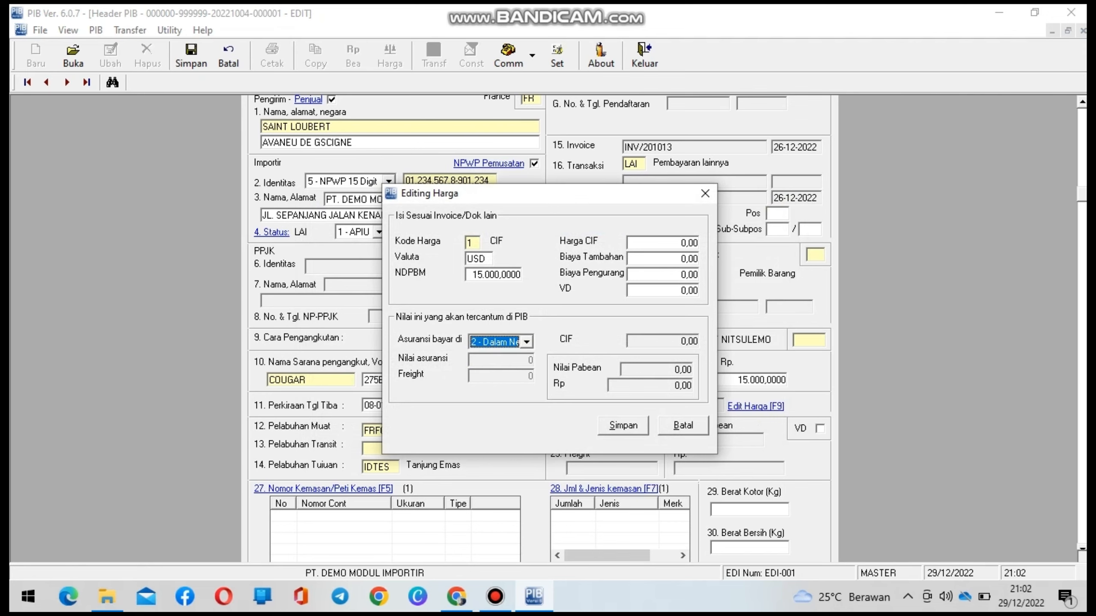
Step: Set Harga CIF to 27.500,00 and save the price details
click(681, 243)
key(BackSpace)
key(BackSpace)
key(BackSpace)
key(BackSpace)
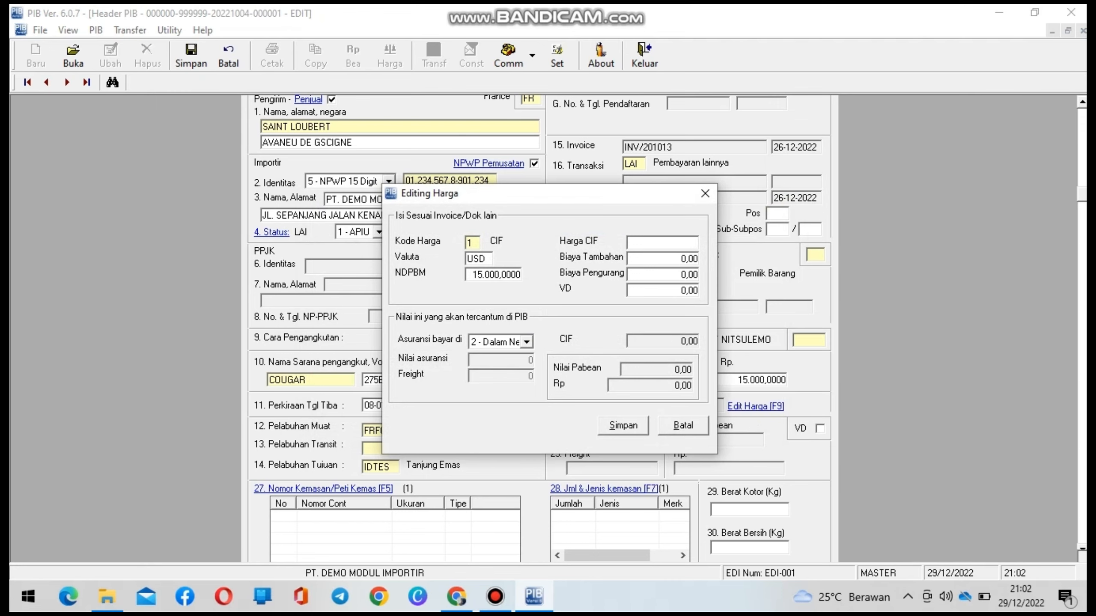
text(27500)
key(Tab)
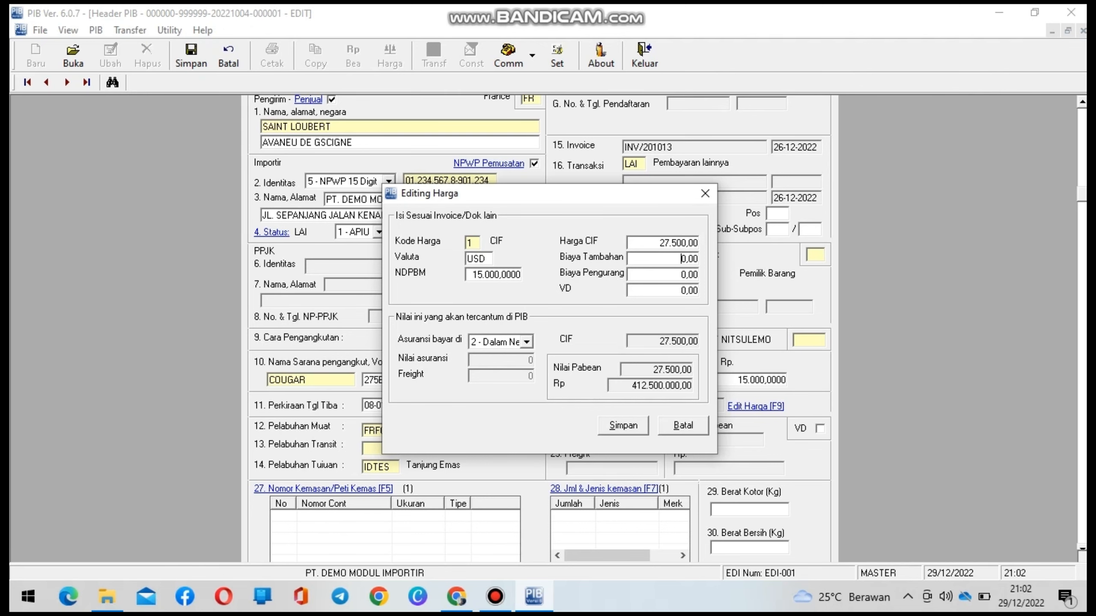
key(Return)
Step: Add container CAXU 86563 with size 40 Feet and type FCL, save it, and close the container data
key(F5)
key(Return)
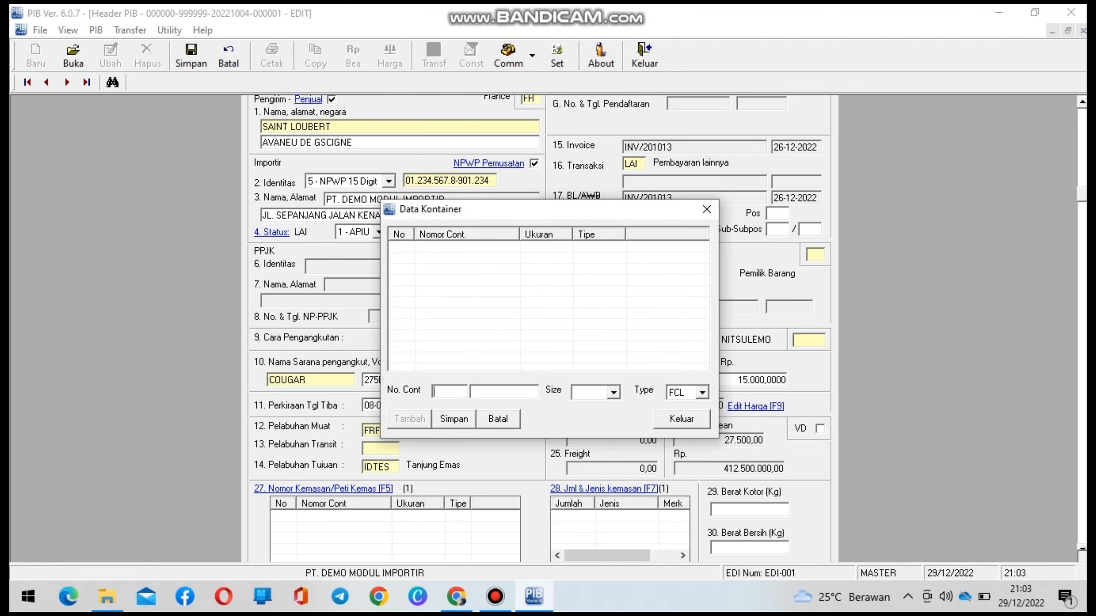
text(CAXU8)
text(6563)
key(Tab)
key(4)
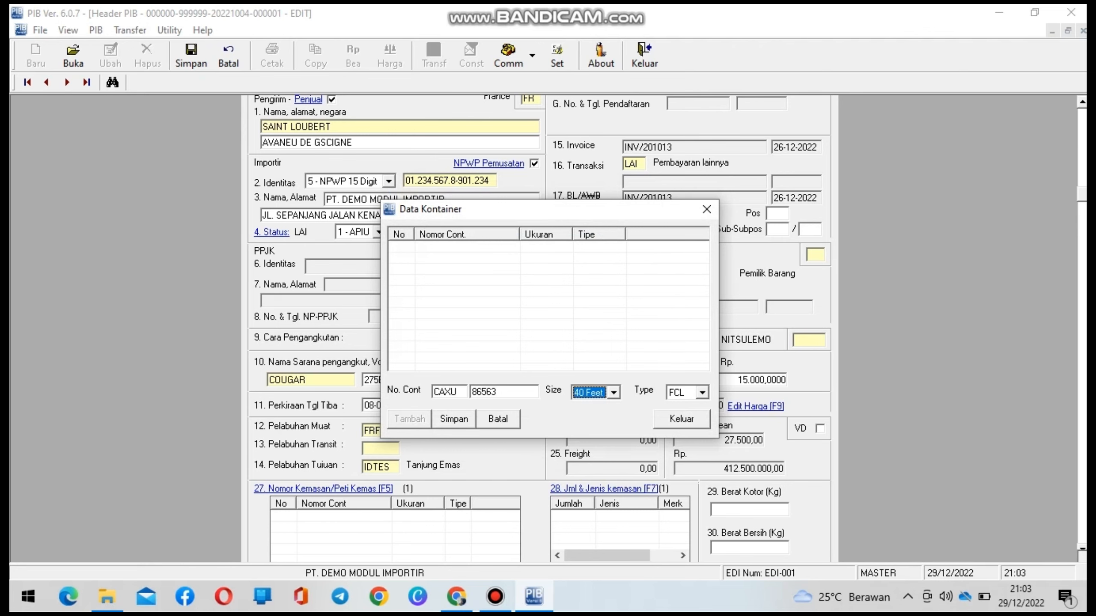
key(Tab)
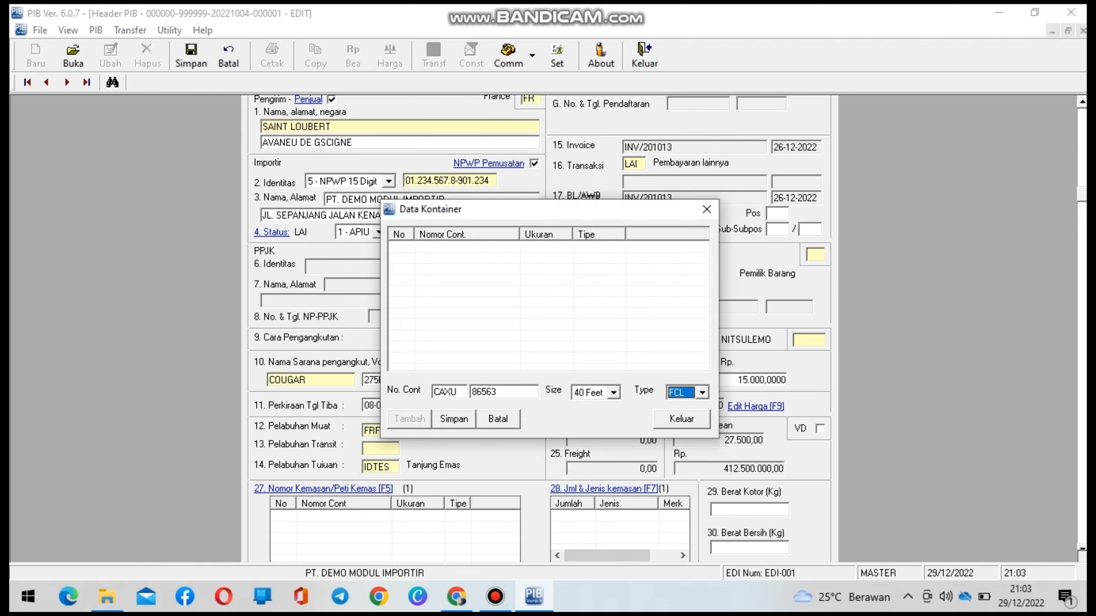
key(Return)
key(Escape)
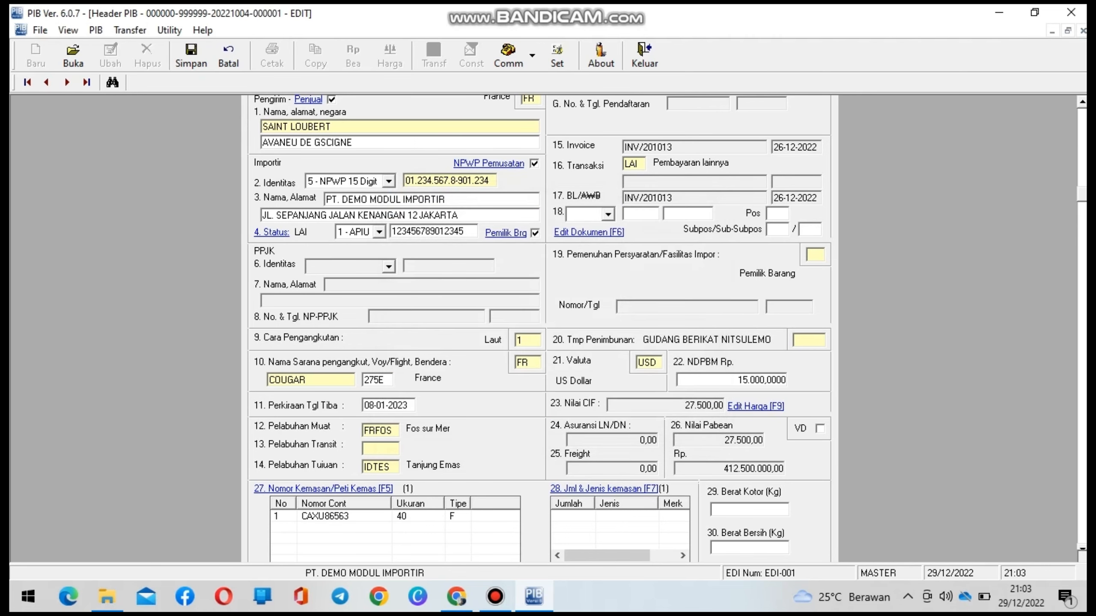
Step: Begin a new packaging entry with a quantity of 9
key(F7)
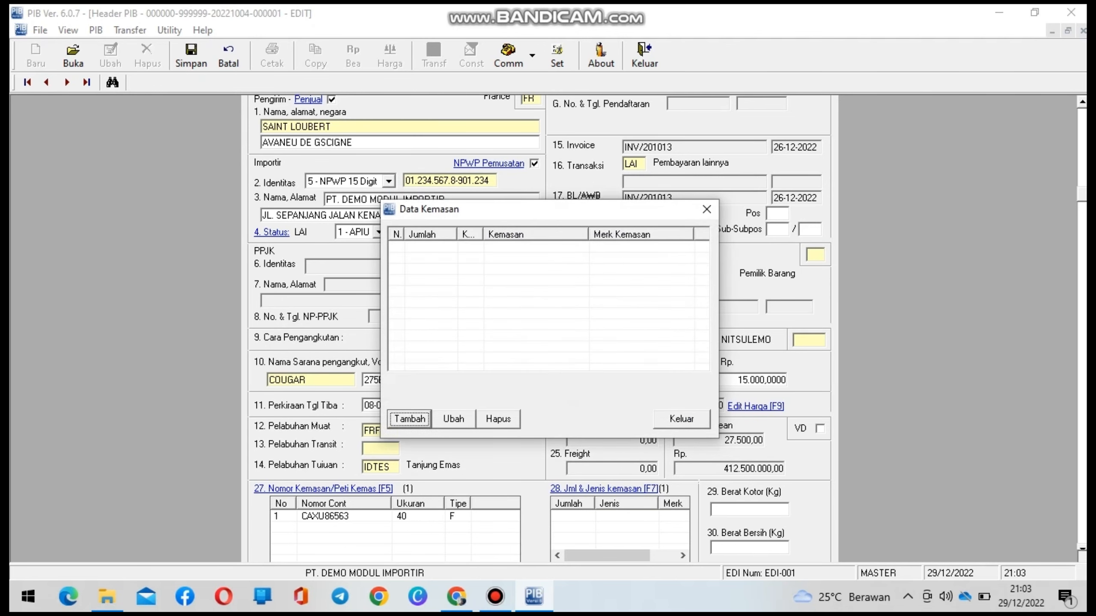
key(Return)
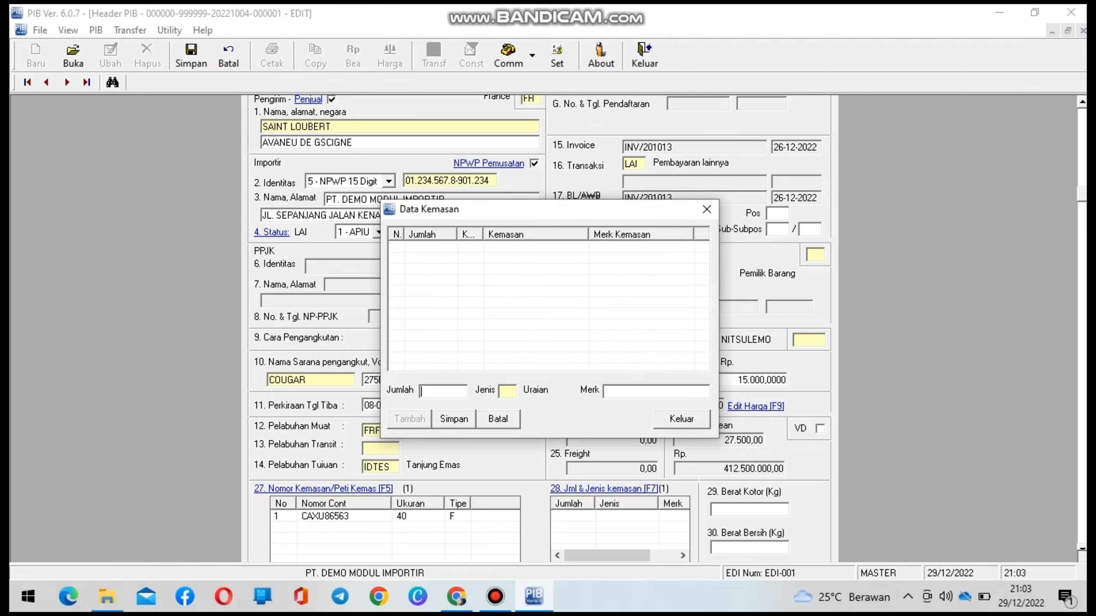
text(9)
key(Tab)
Step: Look up CRATE by Uraian, assign CR (Crate) as the package type, then save and close the packaging data
key(F1)
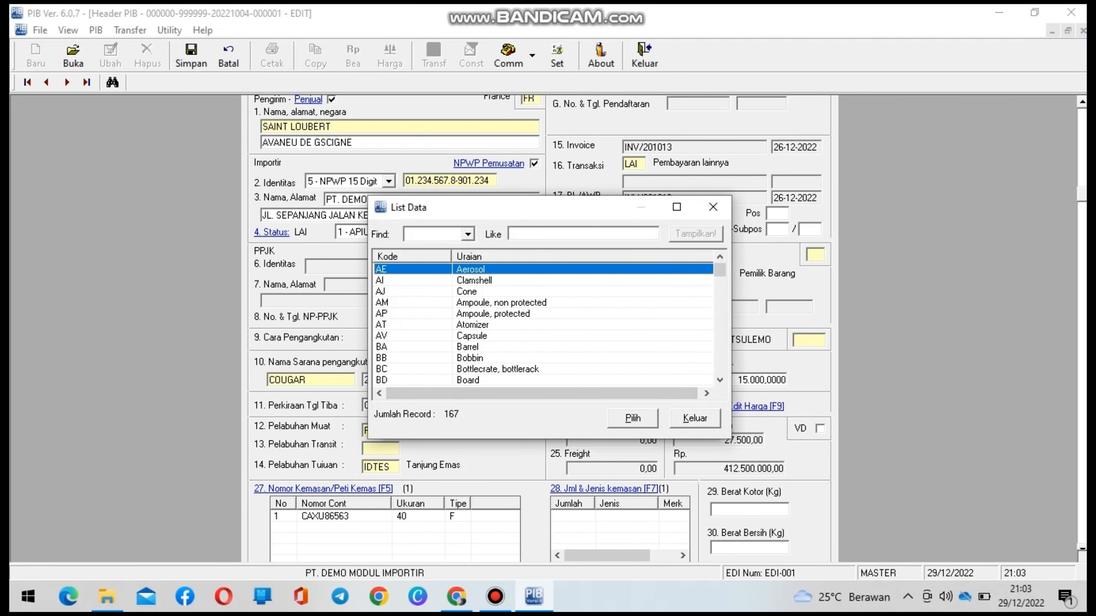
click(468, 235)
click(432, 249)
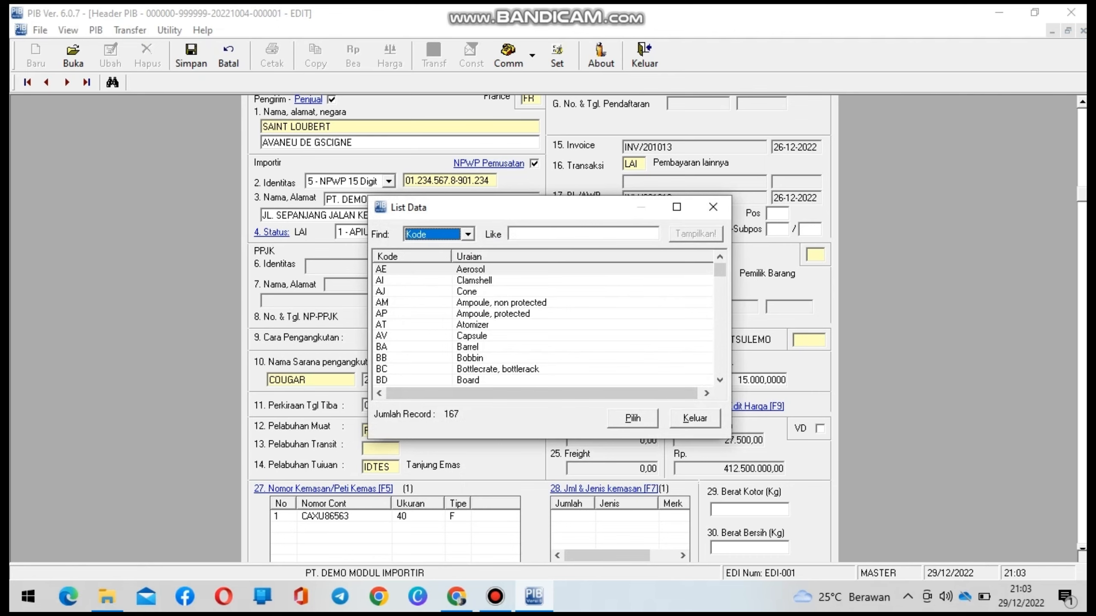
click(468, 234)
click(431, 259)
click(583, 233)
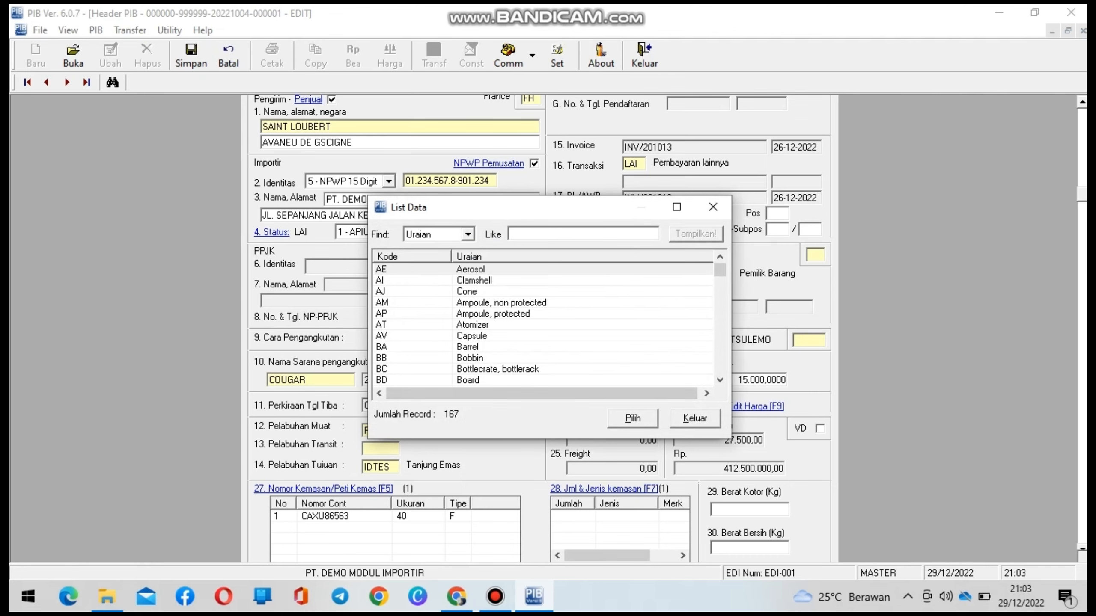
text(CRATE)
key(Return)
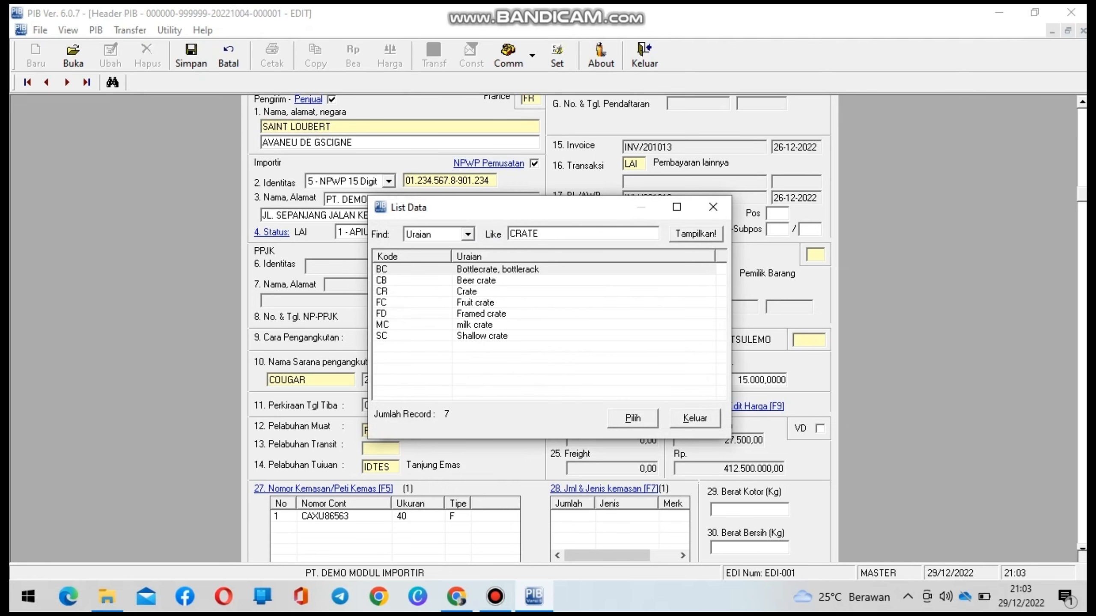
click(467, 292)
click(633, 419)
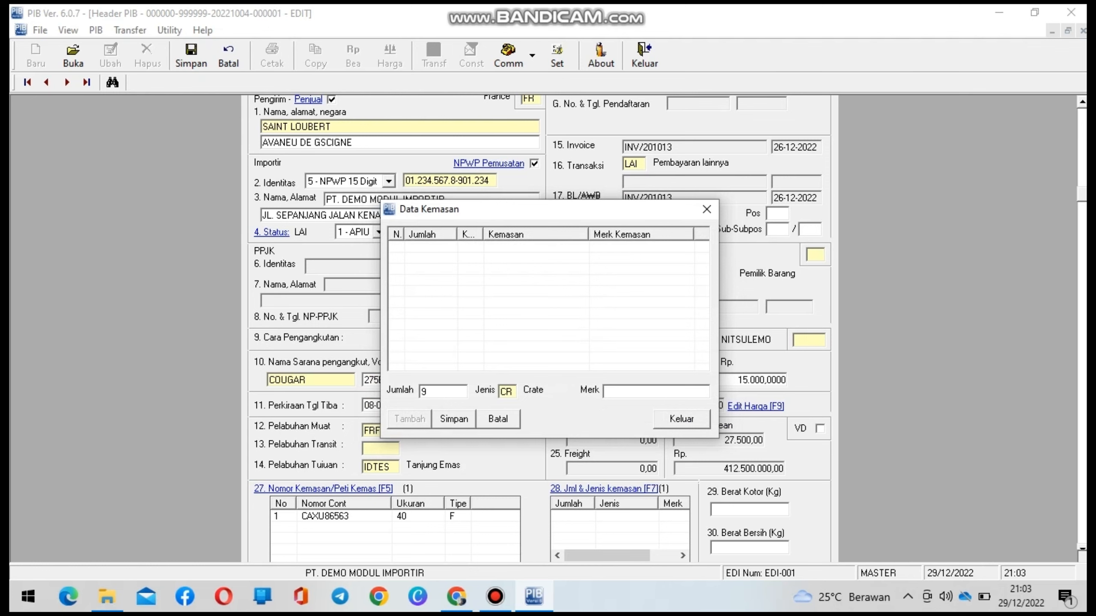
click(454, 418)
click(682, 419)
Step: Set the gross weight to 10.625 kg and the net weight to 10.100 kg
click(750, 510)
text(10.)
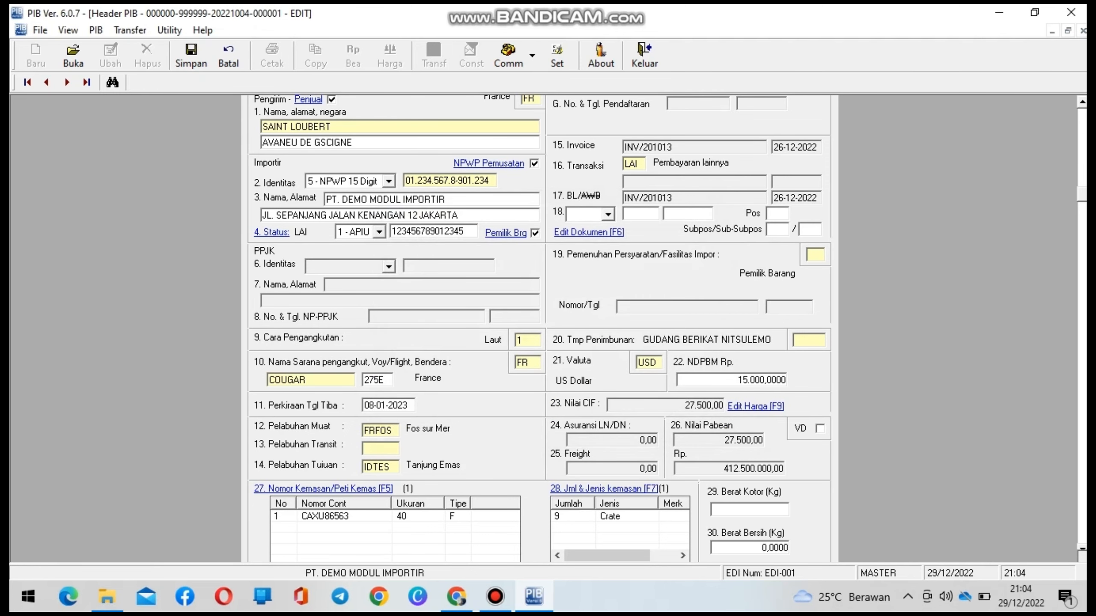
text(625)
key(Tab)
text(10100)
key(Tab)
Step: Set the number of goods types to 2, save the header including the supplier data, and close the validation results
scroll(537, 328, down, 3)
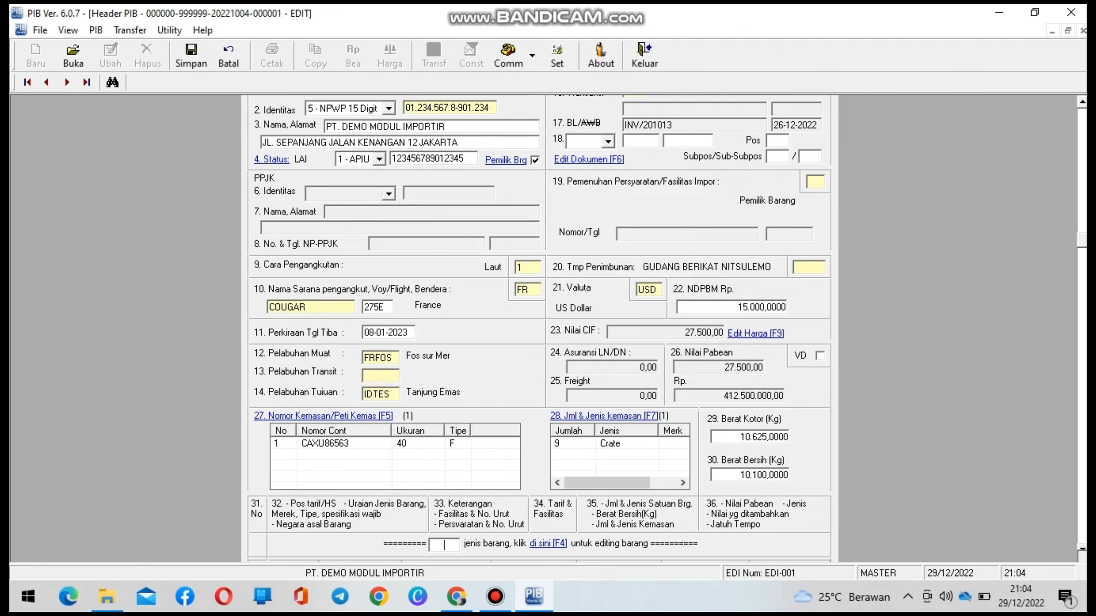
text(2)
click(191, 55)
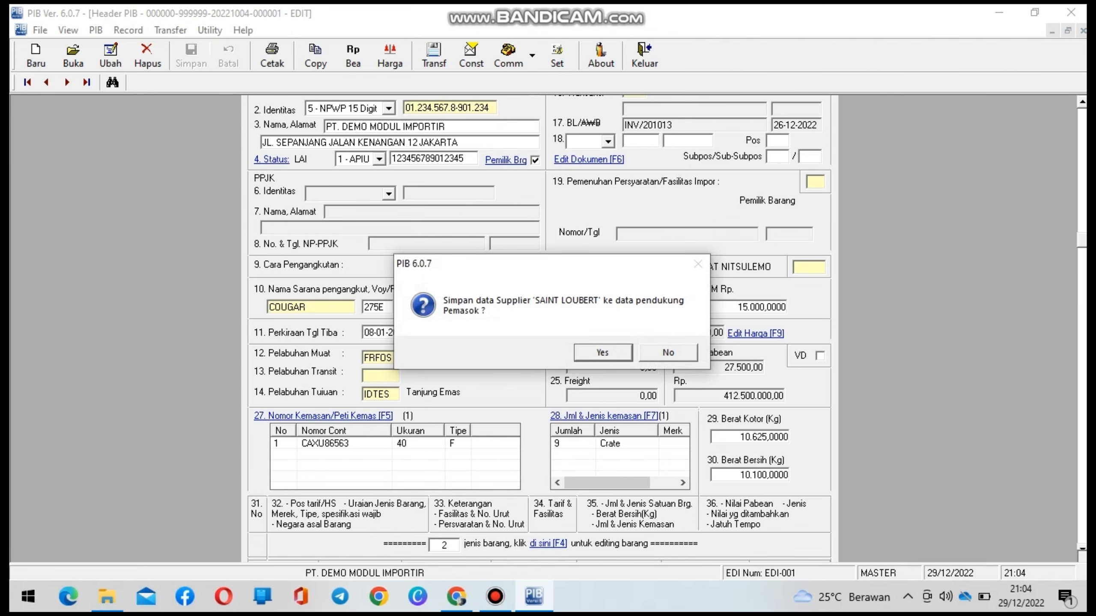
key(Return)
key(Return)
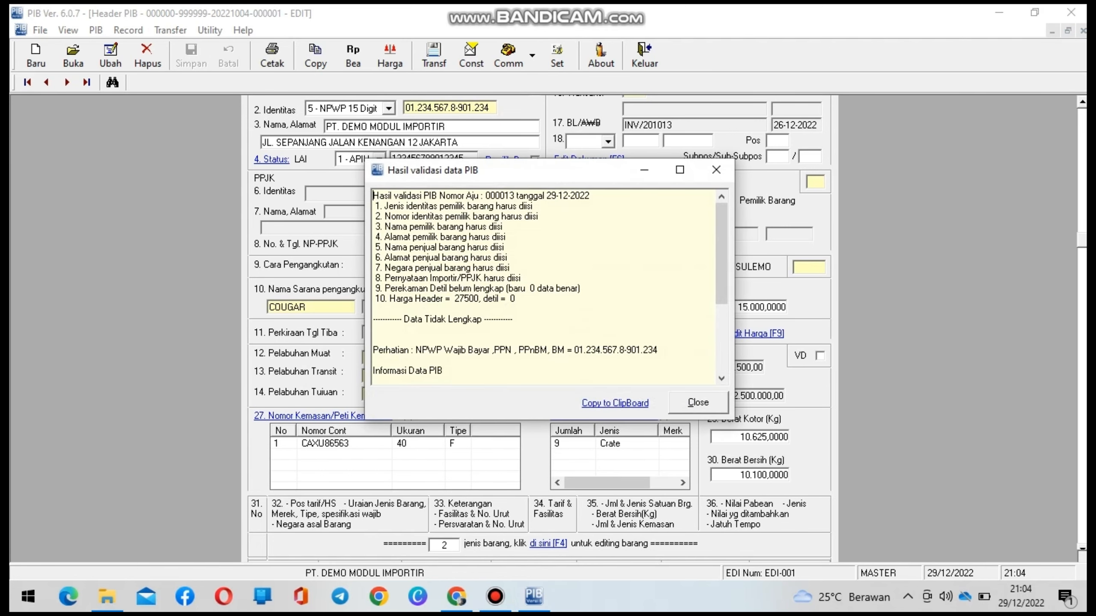
click(698, 402)
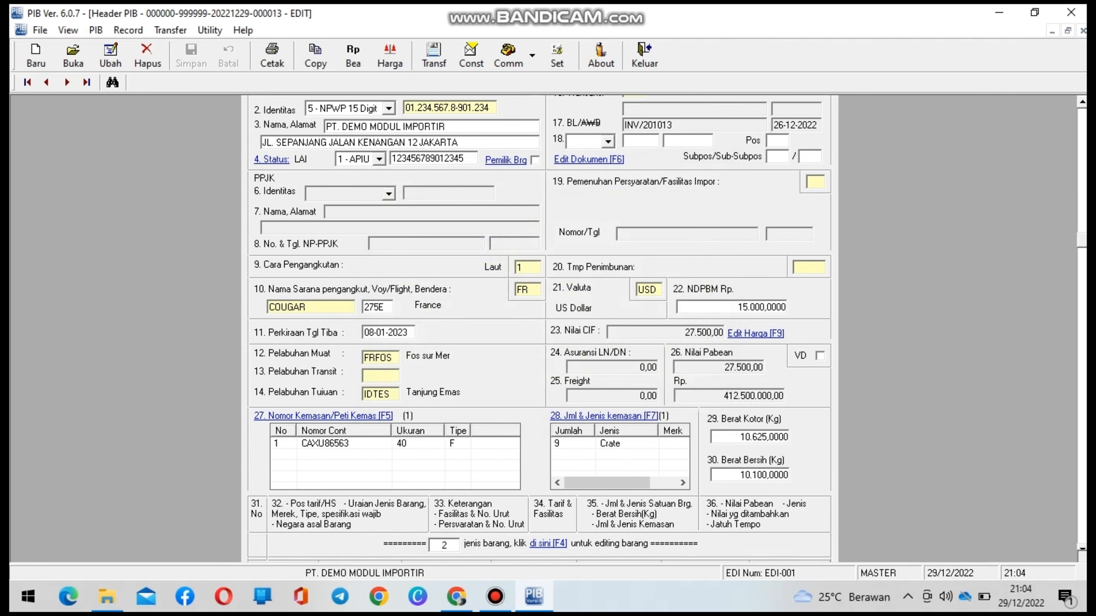
Step: Open the goods detail form and enter HS code 4408.90.0 with the description MATREES
key(F4)
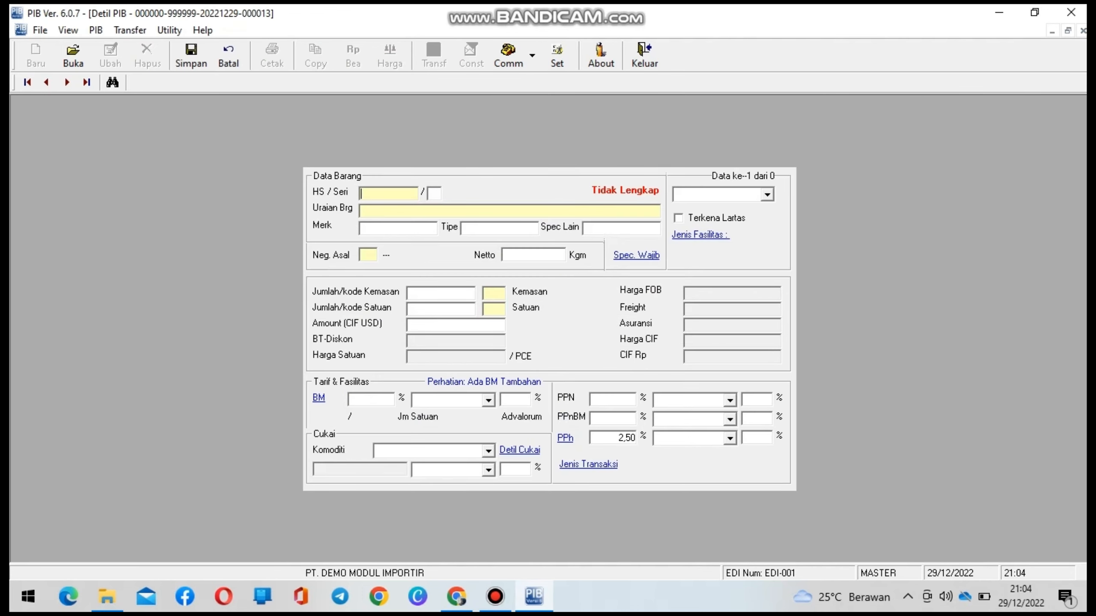
text(44)
text(08.90.0)
key(Tab)
text(MATREES)
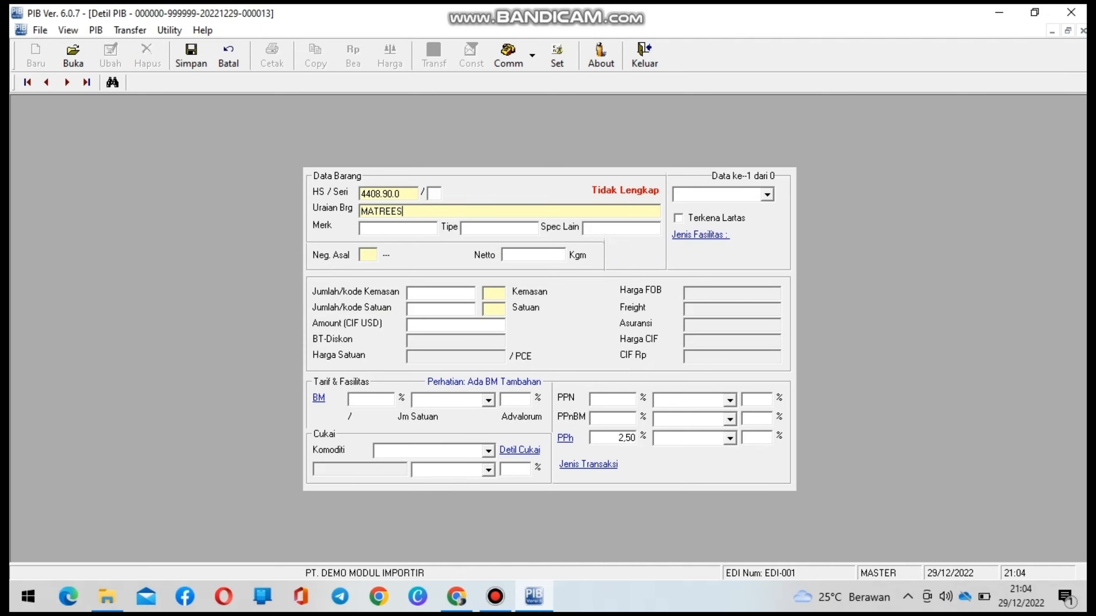
Step: Set the item's origin country to FR, its net weight to 10.000 kg, and its condition to 1. Barang Baru
key(Tab)
key(Tab)
key(Tab)
key(Escape)
text(FR)
key(Tab)
text(10.000)
key(Tab)
key(Down)
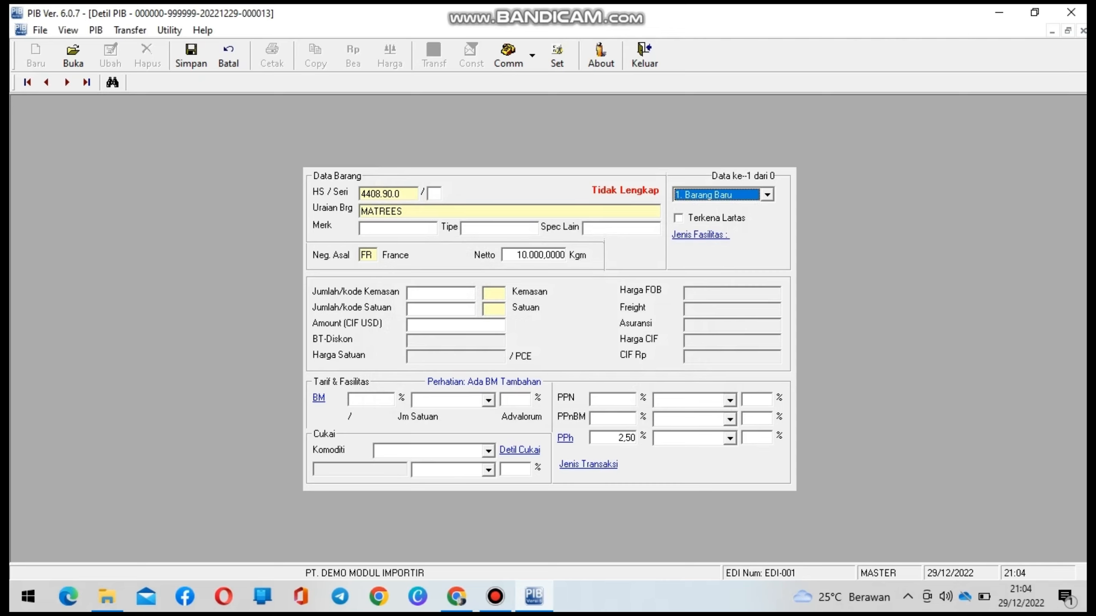
key(Tab)
key(Tab)
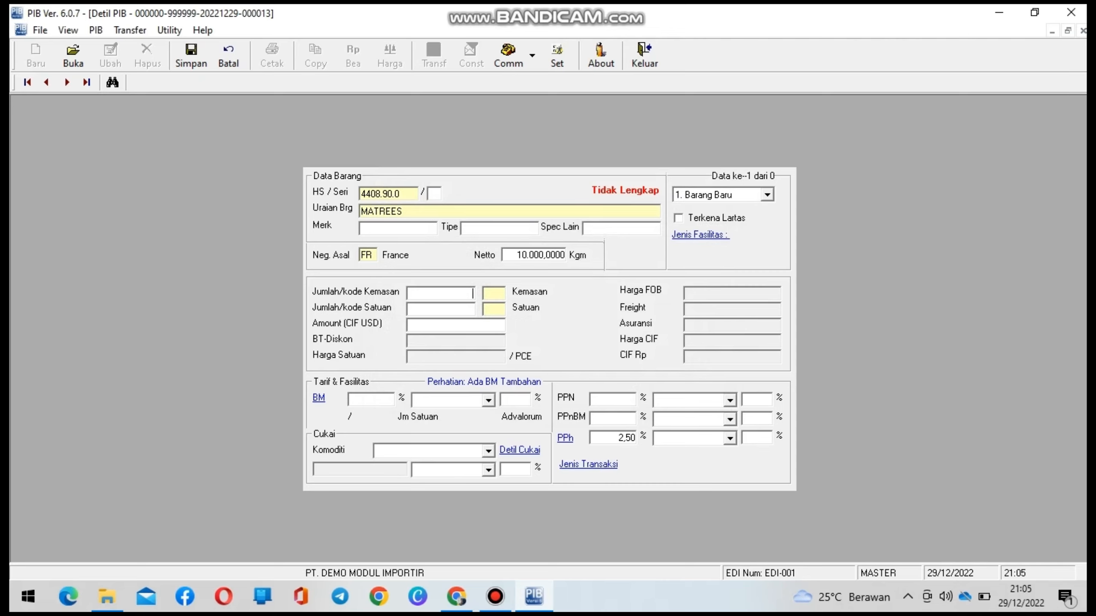
Step: Set the item's packaging to 7 CR and its unit quantity to 25 MTK
text(7)
key(Tab)
text(CR)
key(Tab)
text(25,00)
key(BackSpace)
key(BackSpace)
key(Tab)
text(MTK)
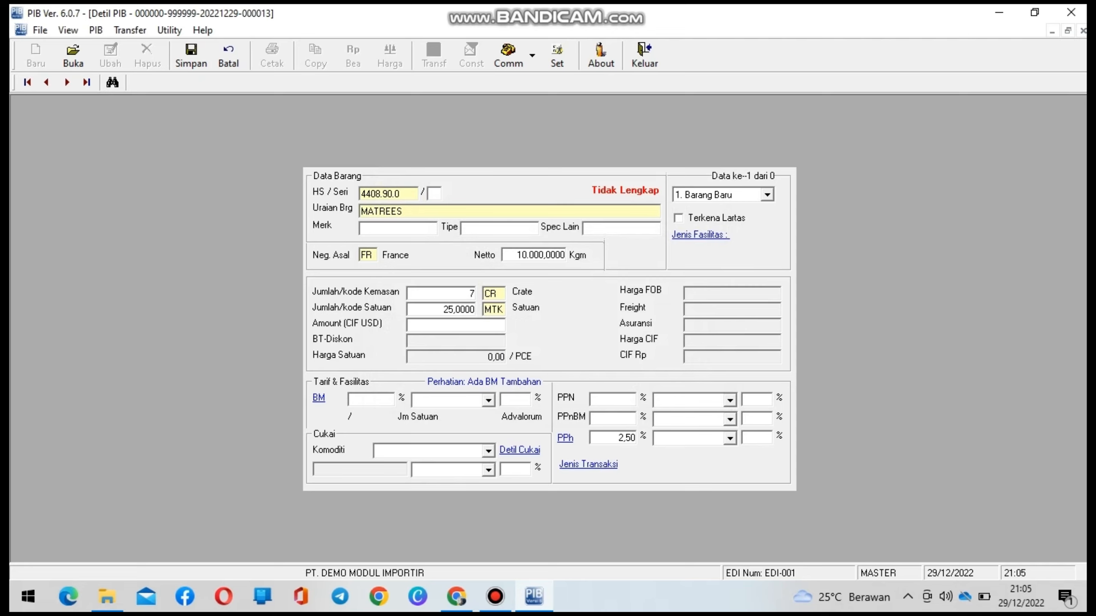
Step: Set the item's CIF amount to 25.000,00 USD
text(2500)
key(BackSpace)
key(BackSpace)
key(Tab)
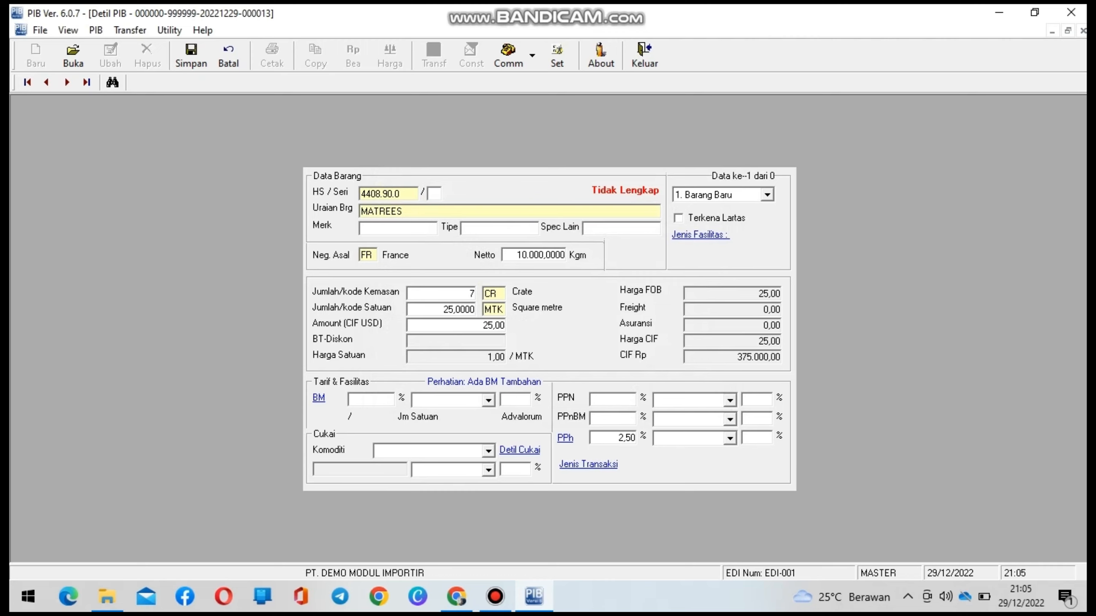
key(shift+End)
key(BackSpace)
text(25000)
key(Tab)
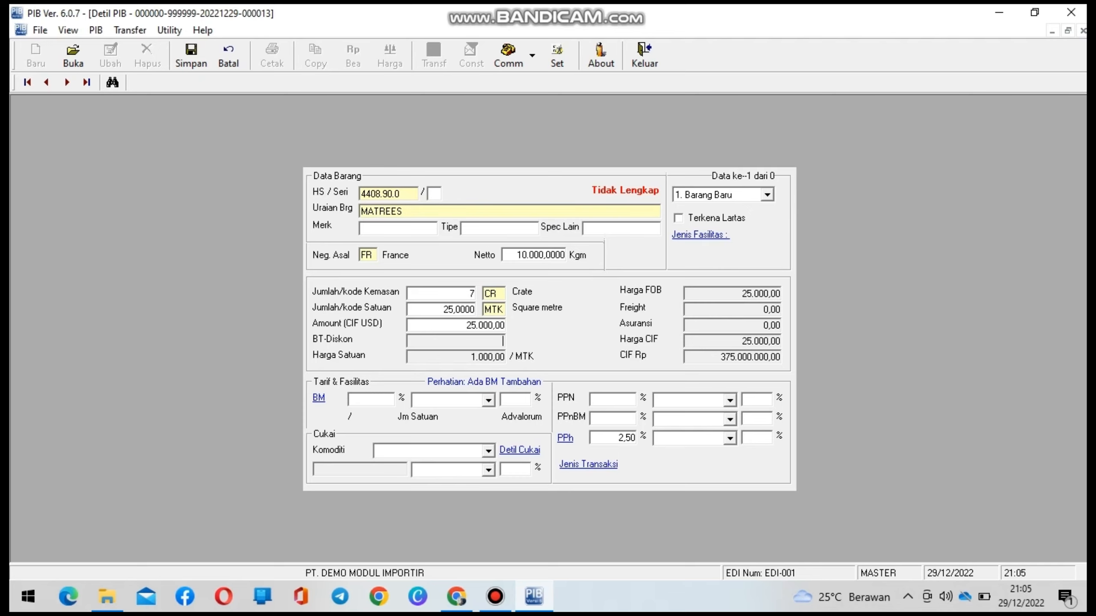
Step: Set the item's BM import duty rate to 5% and leave its facility option blank
click(391, 399)
text(5)
key(Tab)
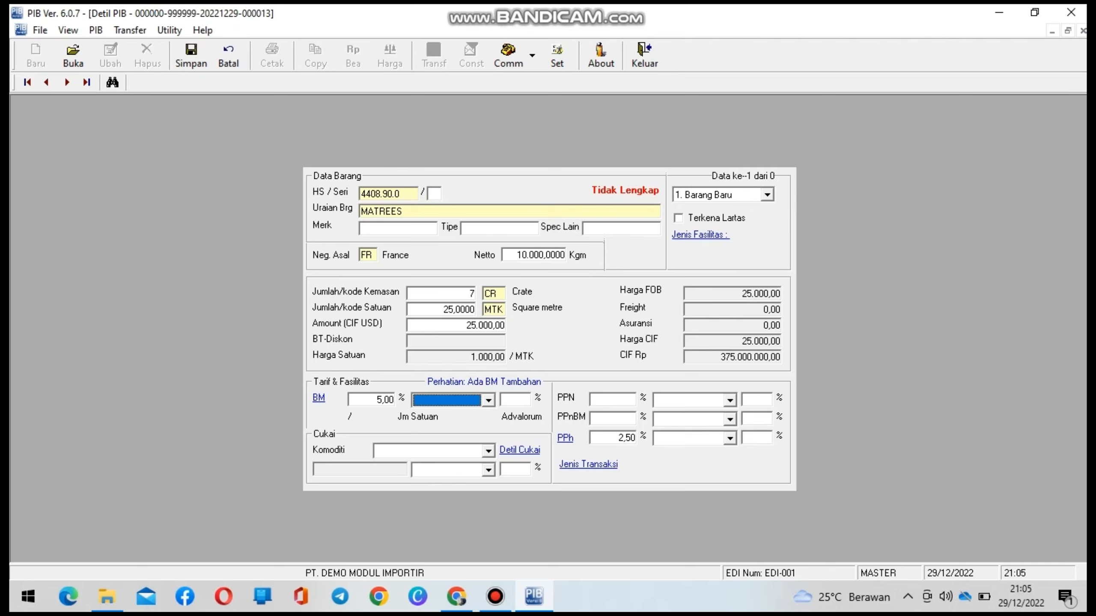
key(Tab)
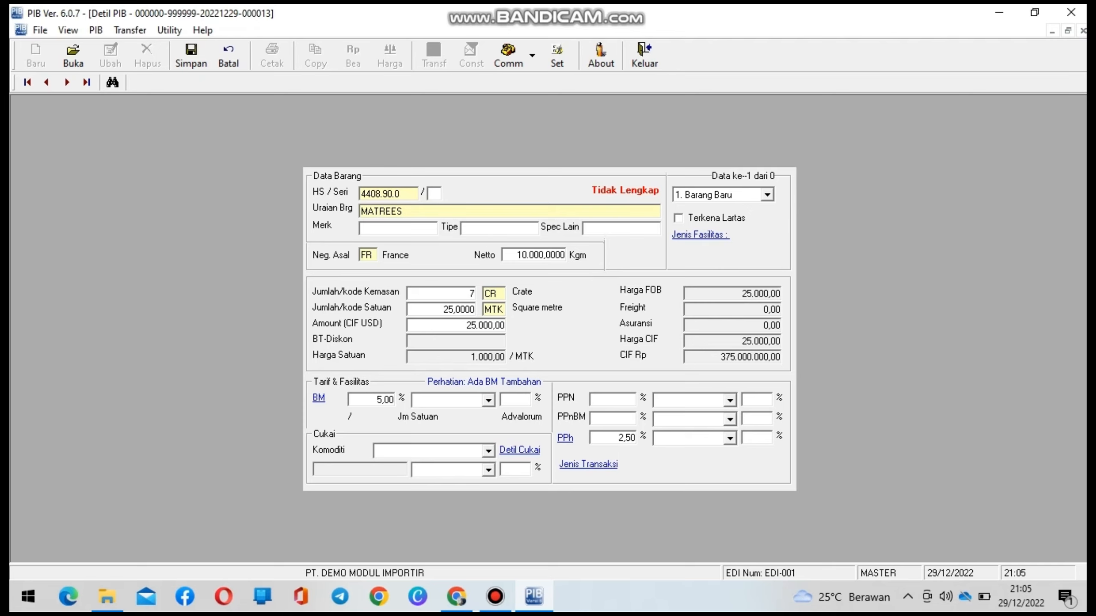
key(Tab)
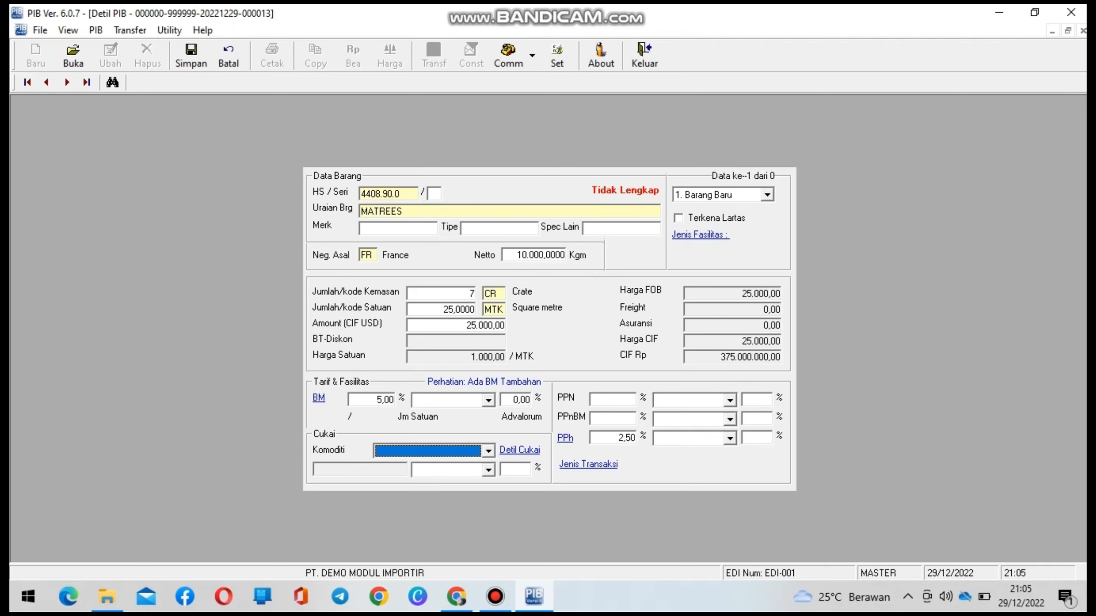
Step: Add the transaction type NTR (Transaksi jual beli) to the item's transaction details
click(588, 464)
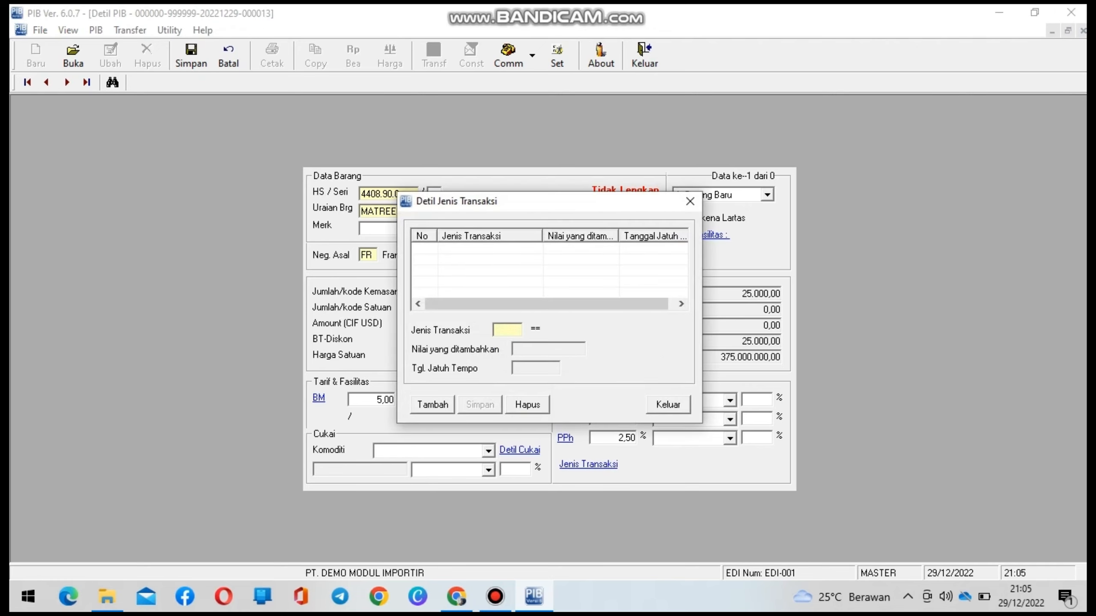
key(Return)
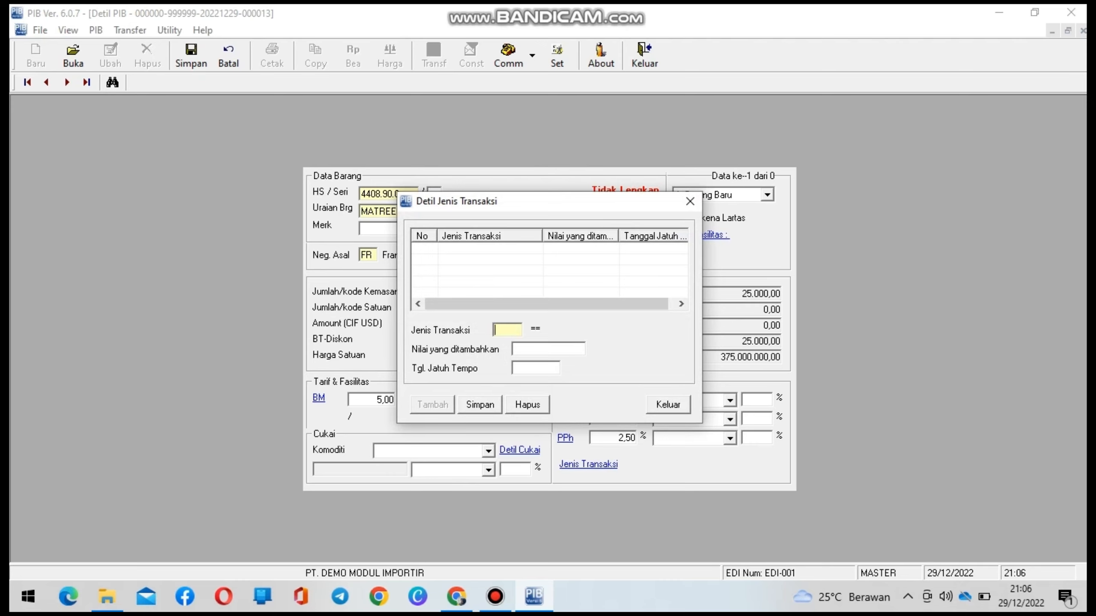
text(L)
key(BackSpace)
text(NTR)
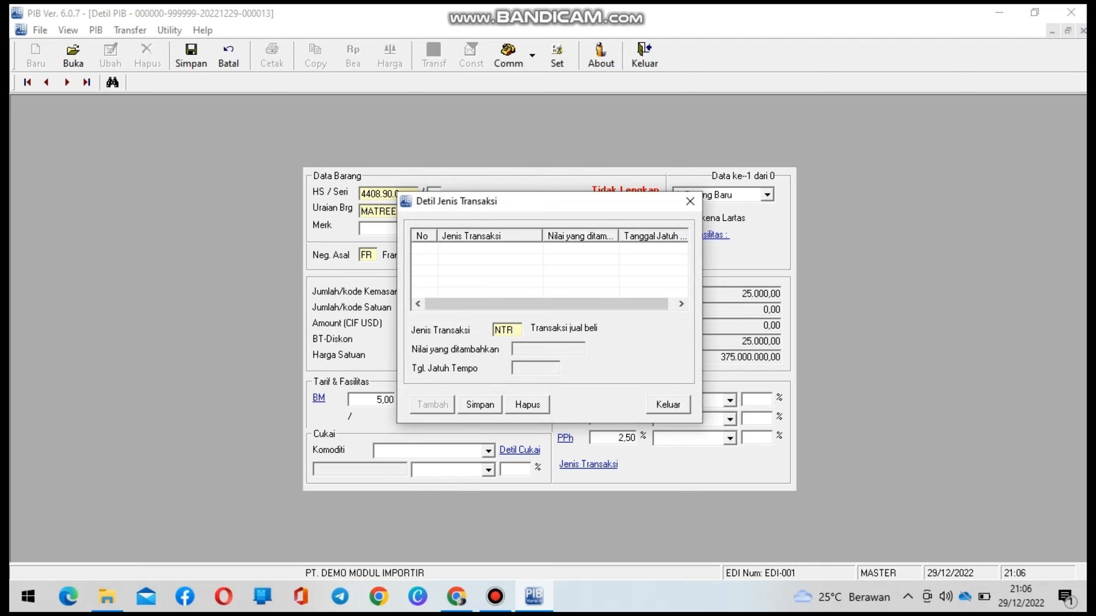
key(Return)
key(Escape)
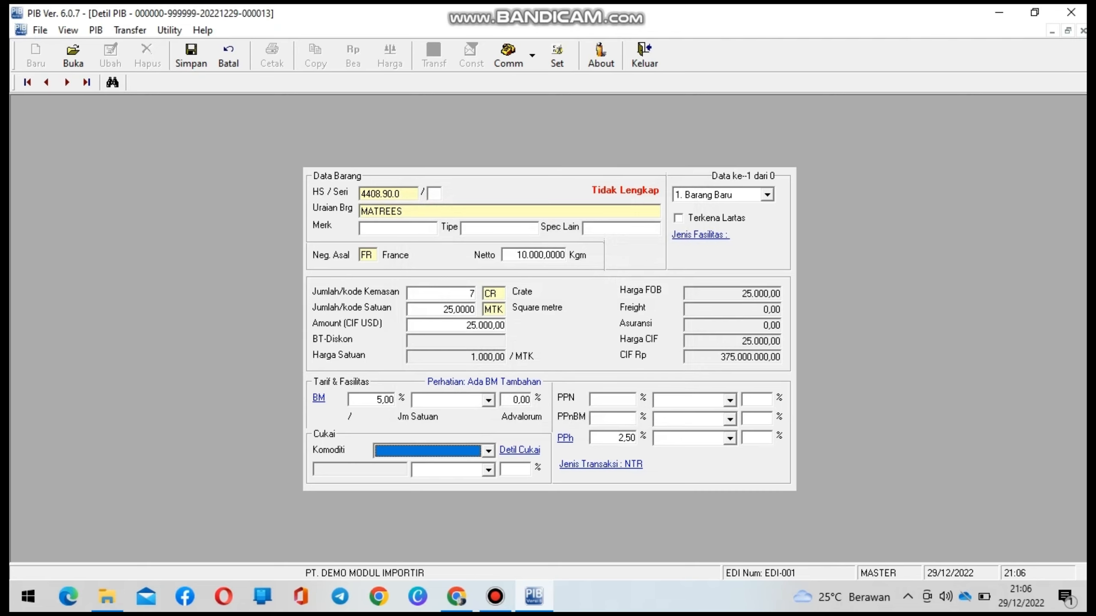
Step: Save the item's detail data, dismiss the completeness notice, and return to the declaration header
key(ctrl+s)
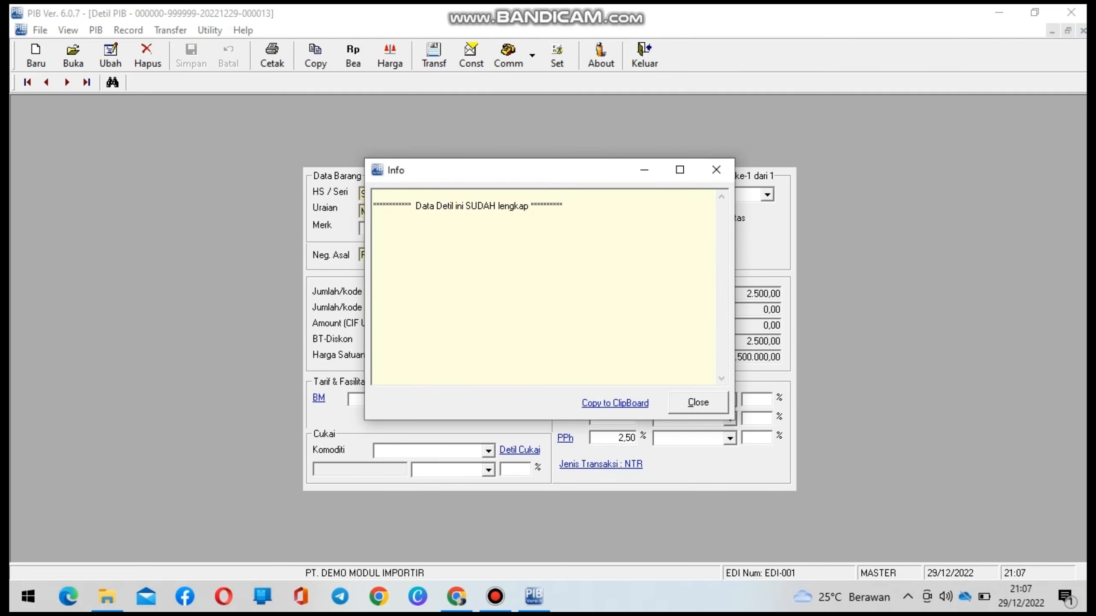
key(Return)
click(644, 56)
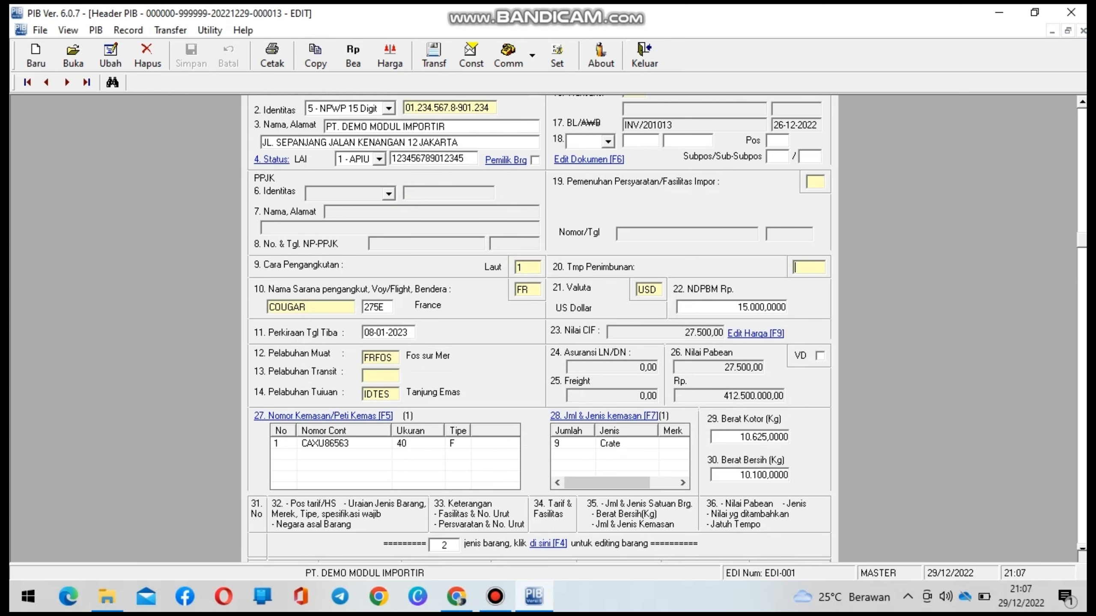
Step: Edit the declaration header and set its storage place (Tmp Penimbunan) to 1011, GUDANG X/XI
click(110, 55)
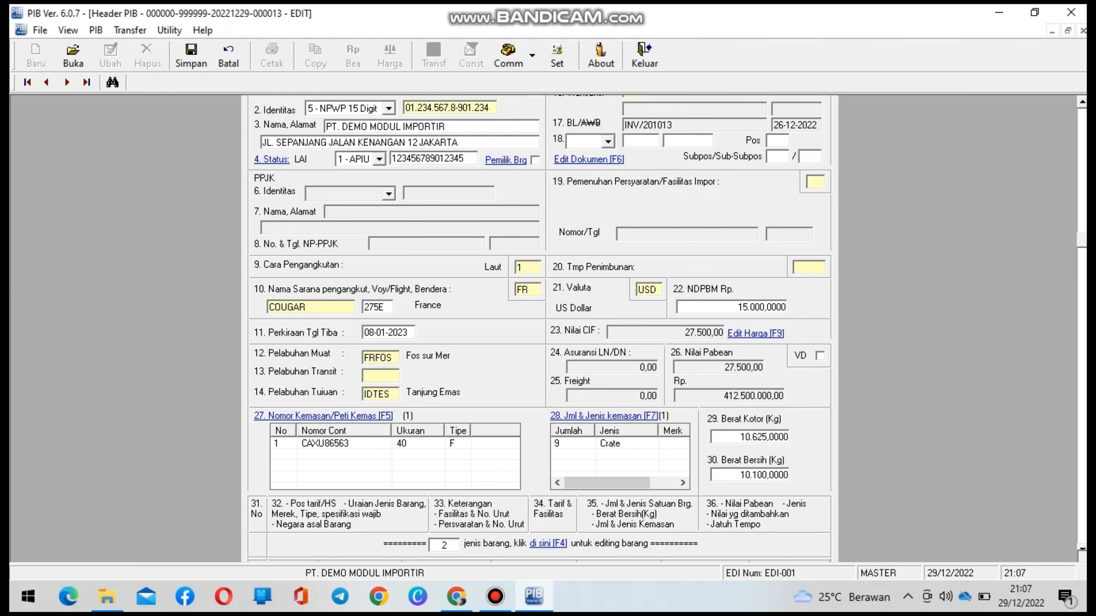
double_click(809, 267)
key(Return)
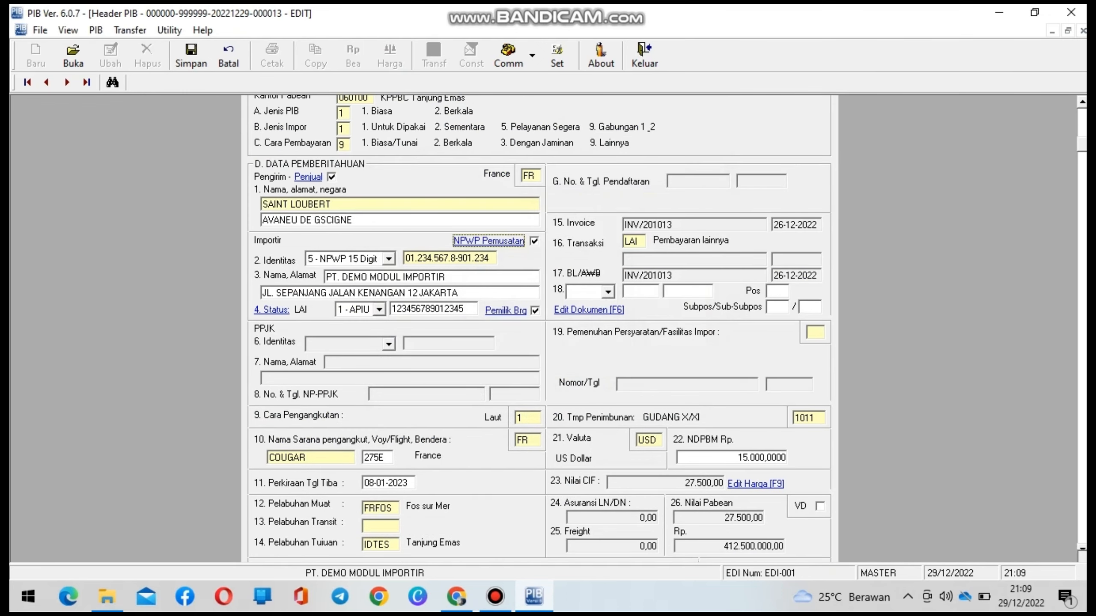
Step: Agree to the importer's statement in section F, save the declaration, and dismiss the validation report
drag(1083, 144, 1082, 342)
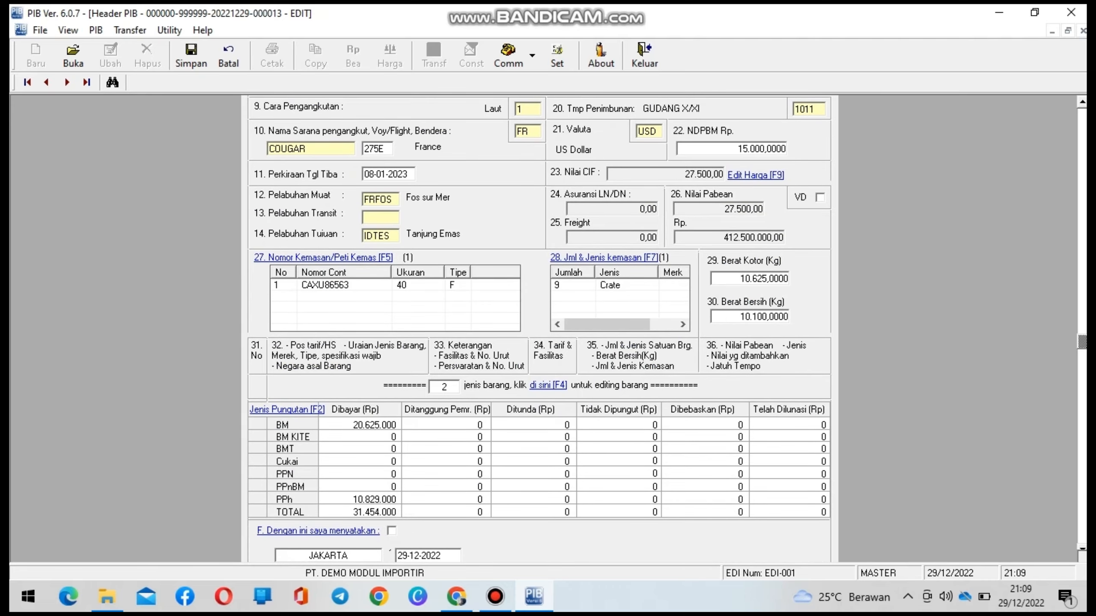
click(319, 531)
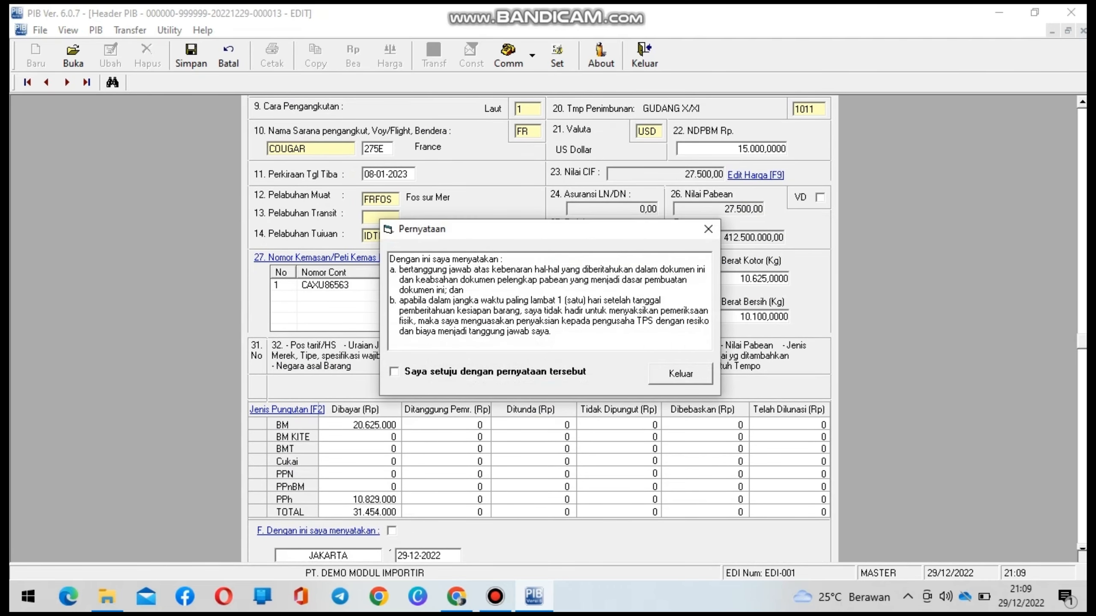
click(394, 372)
click(680, 374)
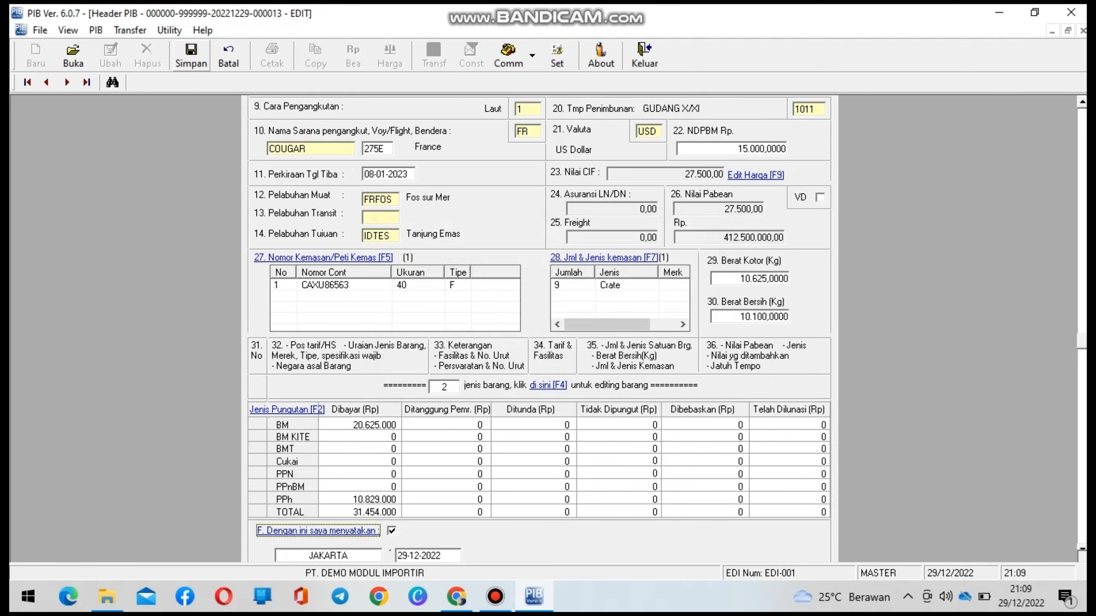
click(191, 54)
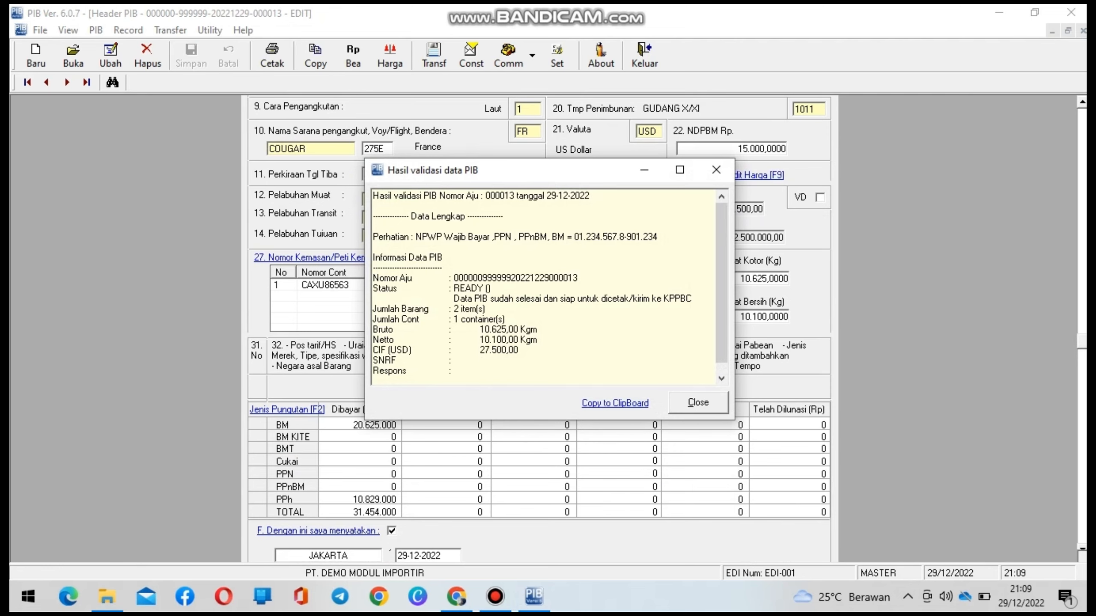
click(699, 403)
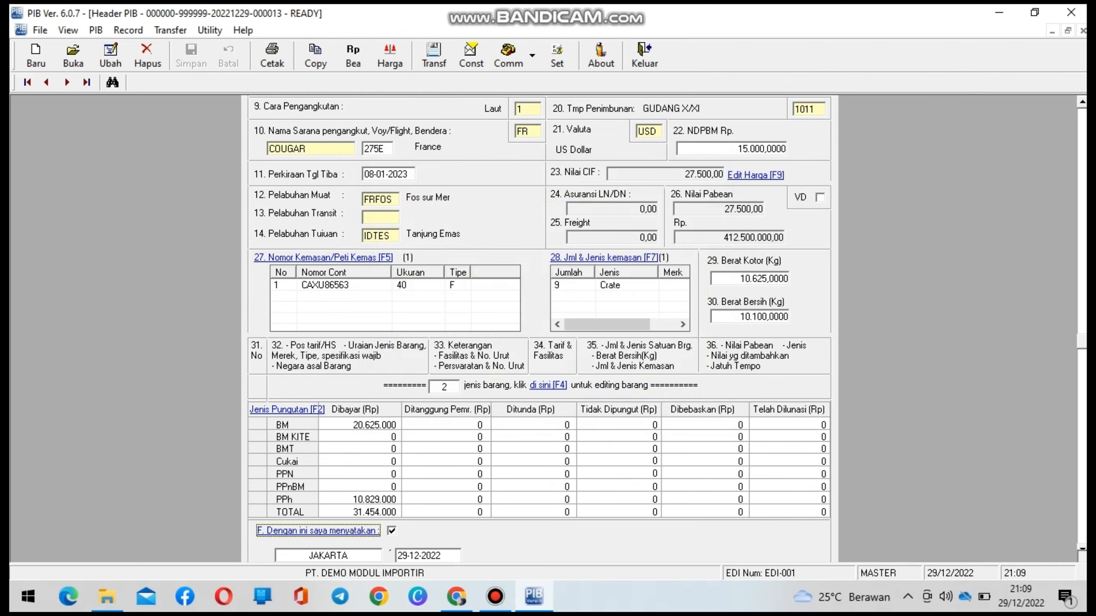
Step: Generate the EDIFACT data for the completed PIB declaration
scroll(540, 328, up, 5)
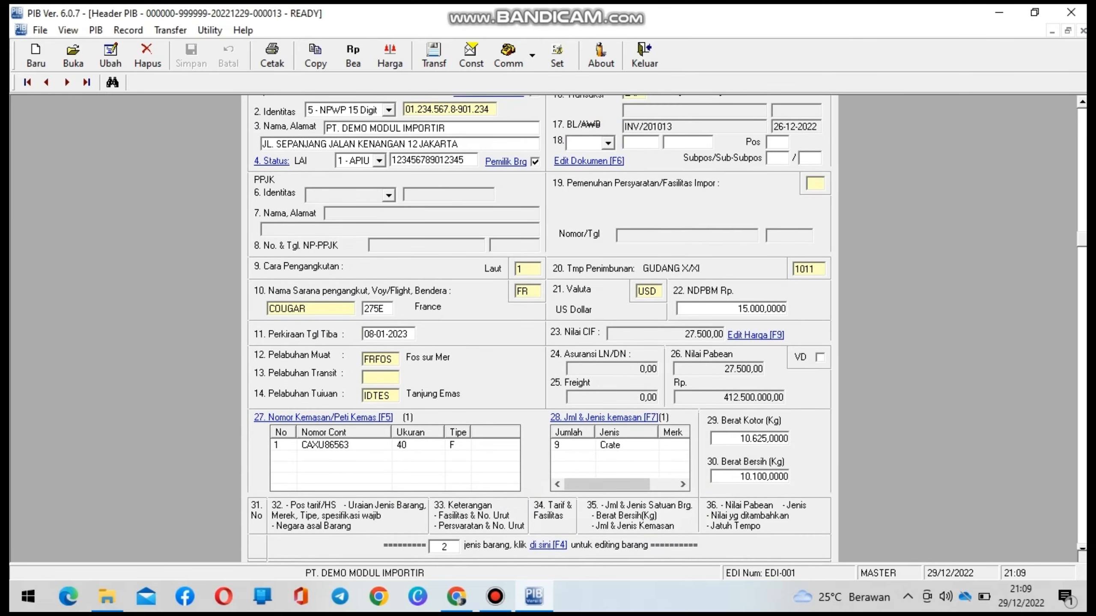
scroll(539, 328, up, 6)
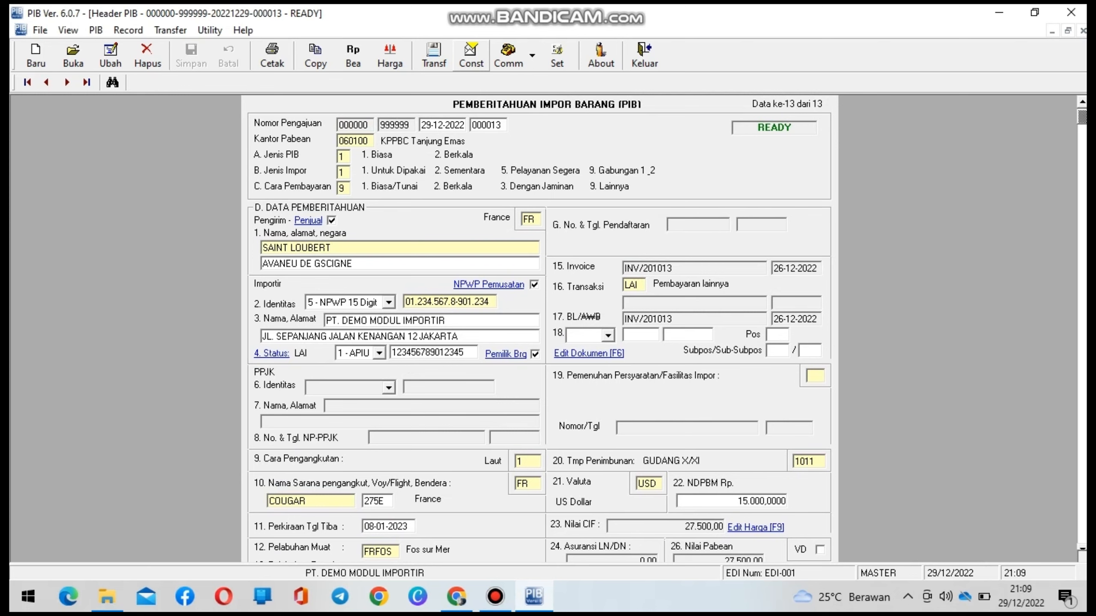
click(471, 55)
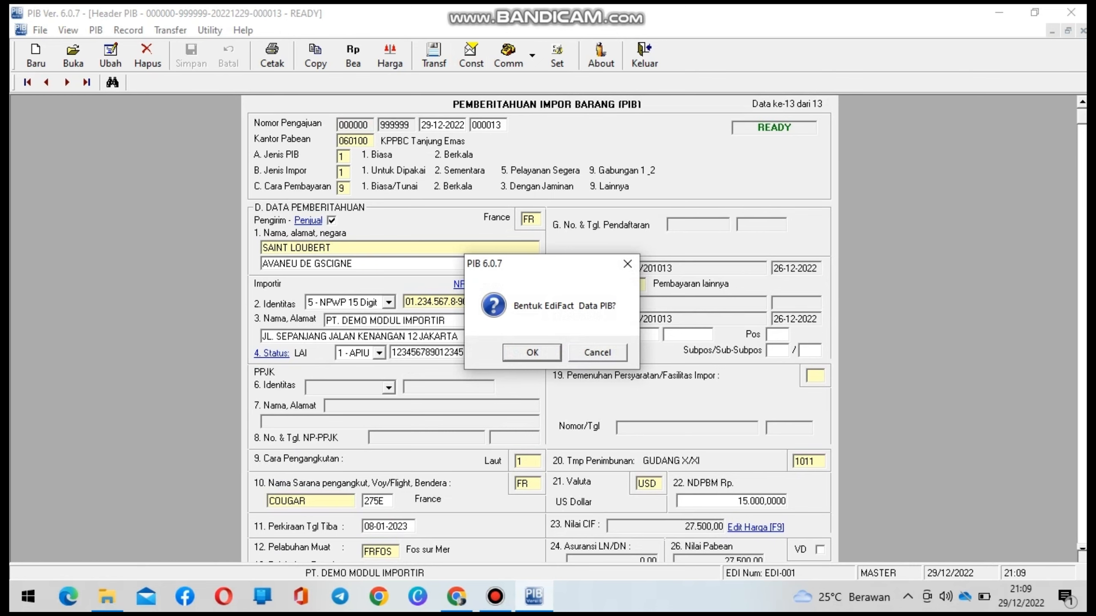
key(Return)
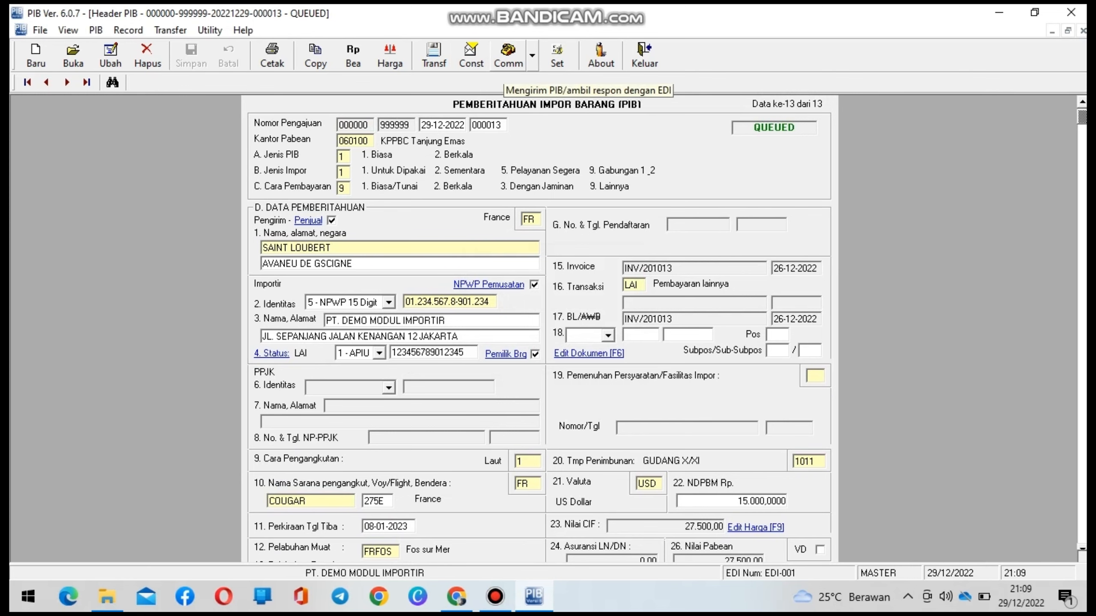
Step: Select the SAINT LOUBERT declaration for vessel COUGAR in the EDI communication queue and start its transmission
click(508, 55)
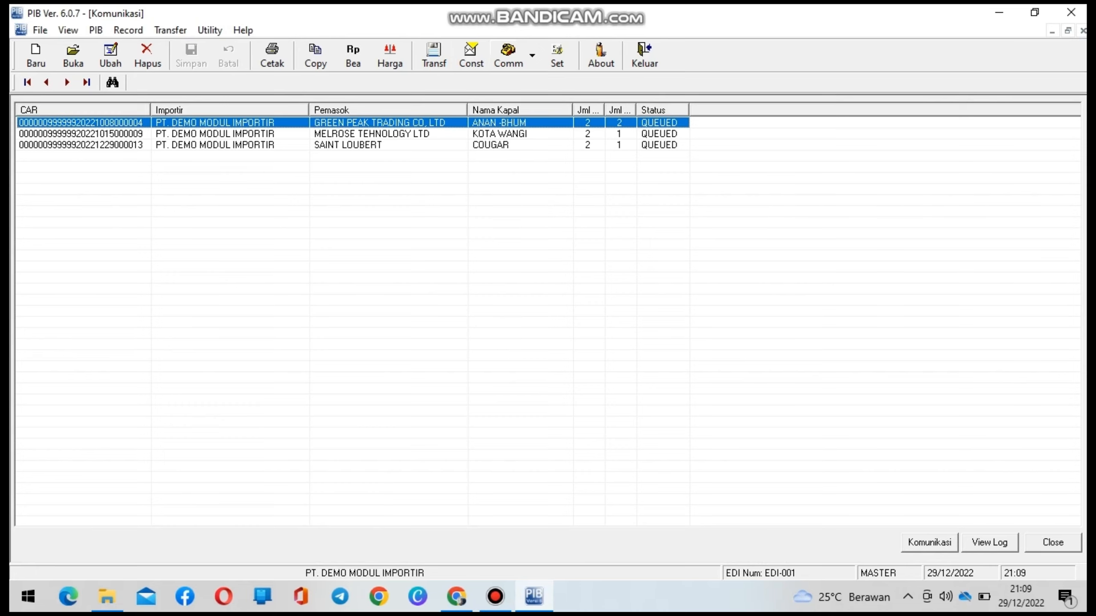
click(352, 134)
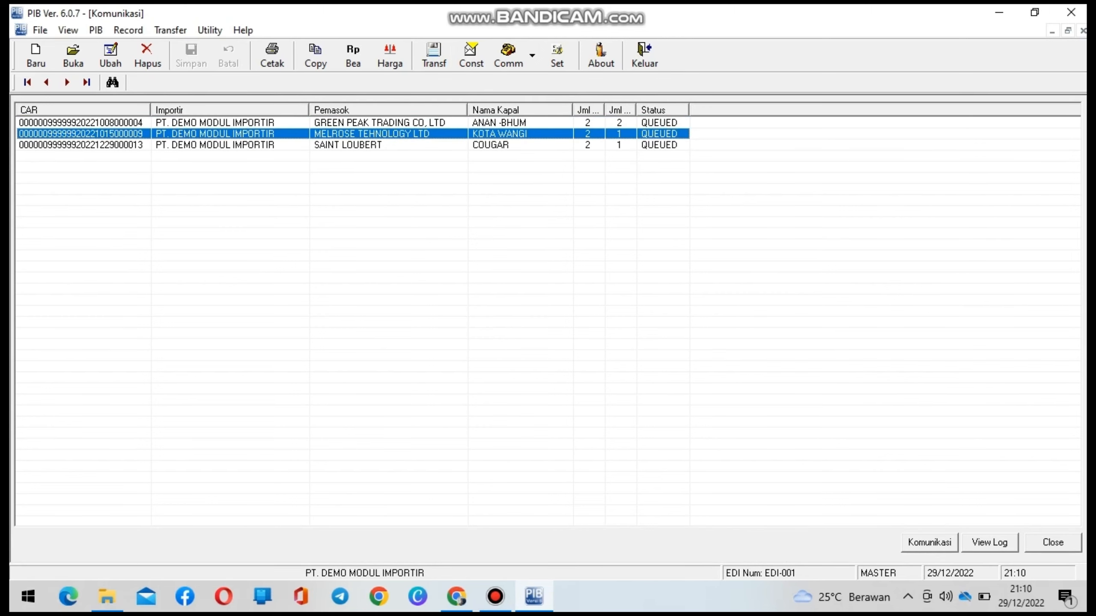
click(353, 145)
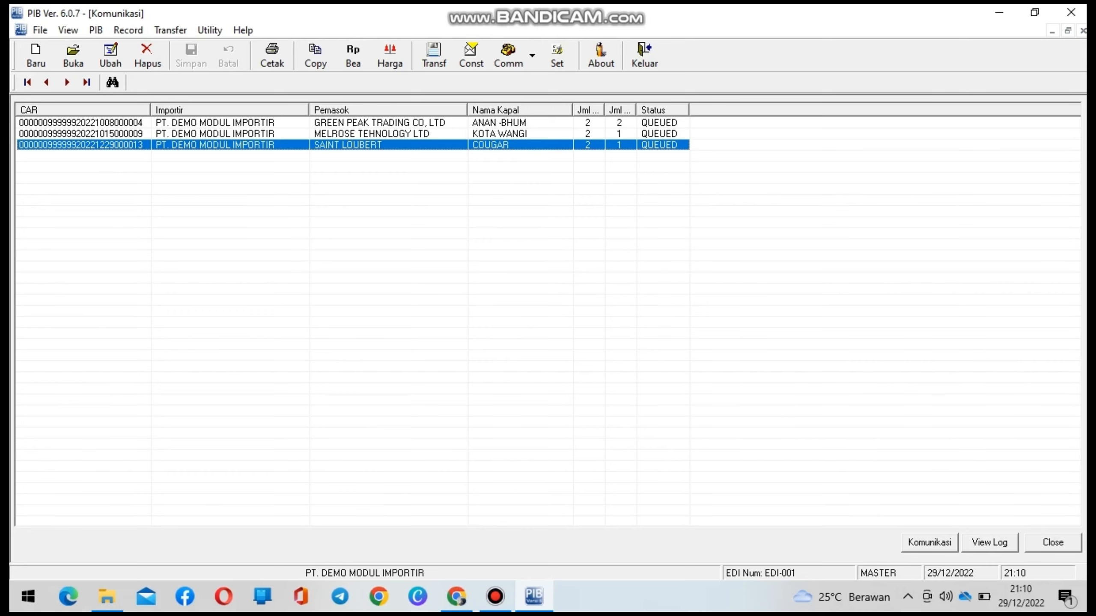
click(930, 543)
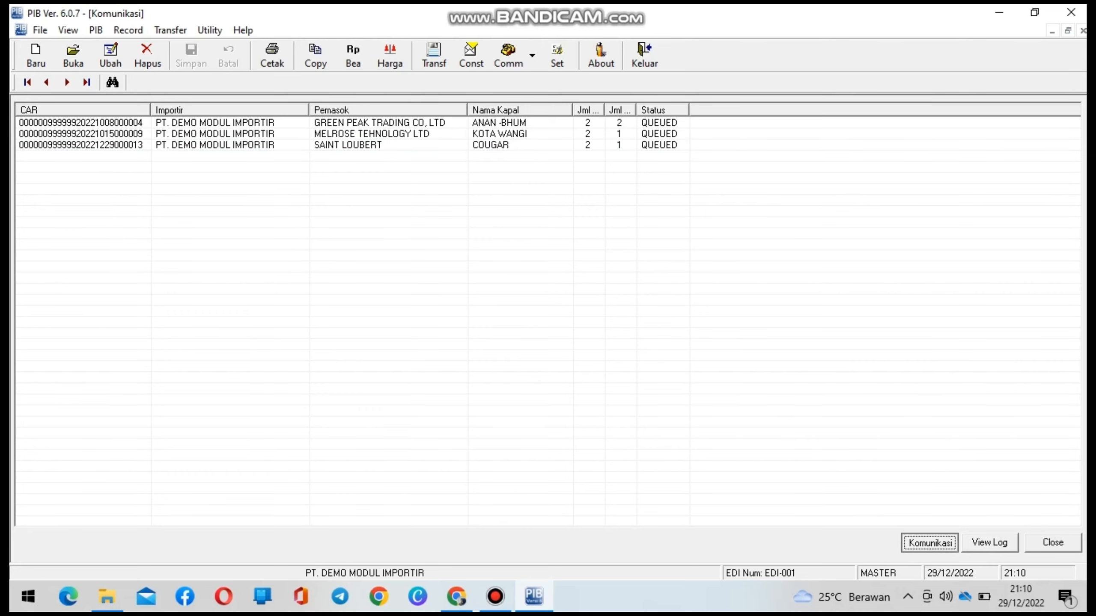